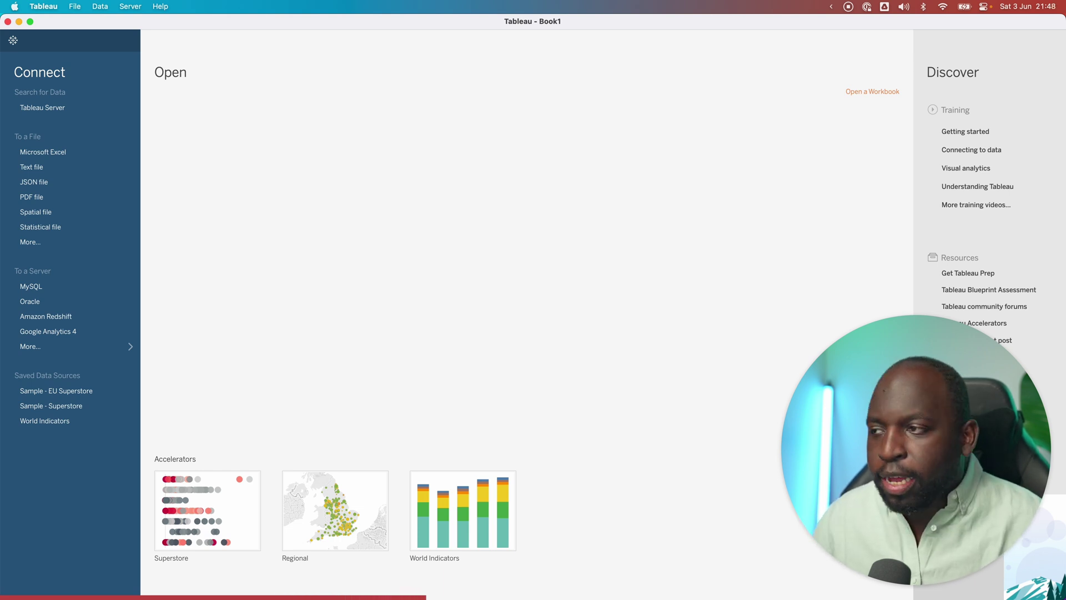
{"action": "left_click", "coordinate": [105, 345]}
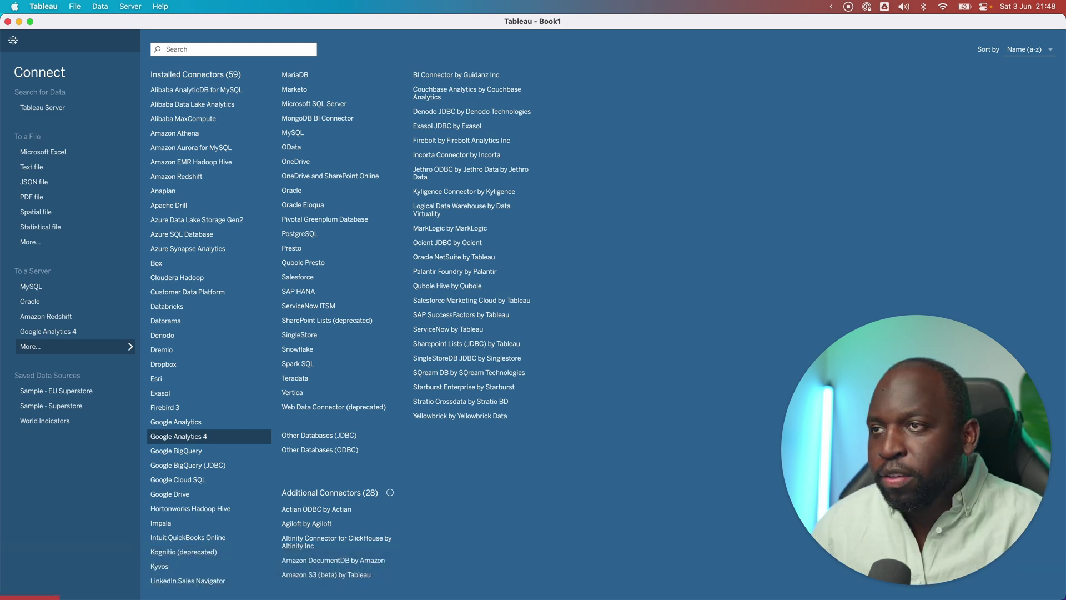
Step: In the browser, open the Google Analytics 4 connector card under Tableau Exchange's Connectors section
{"action": "key", "text": "ctrl+Up"}
{"action": "left_click", "coordinate": [266, 183]}
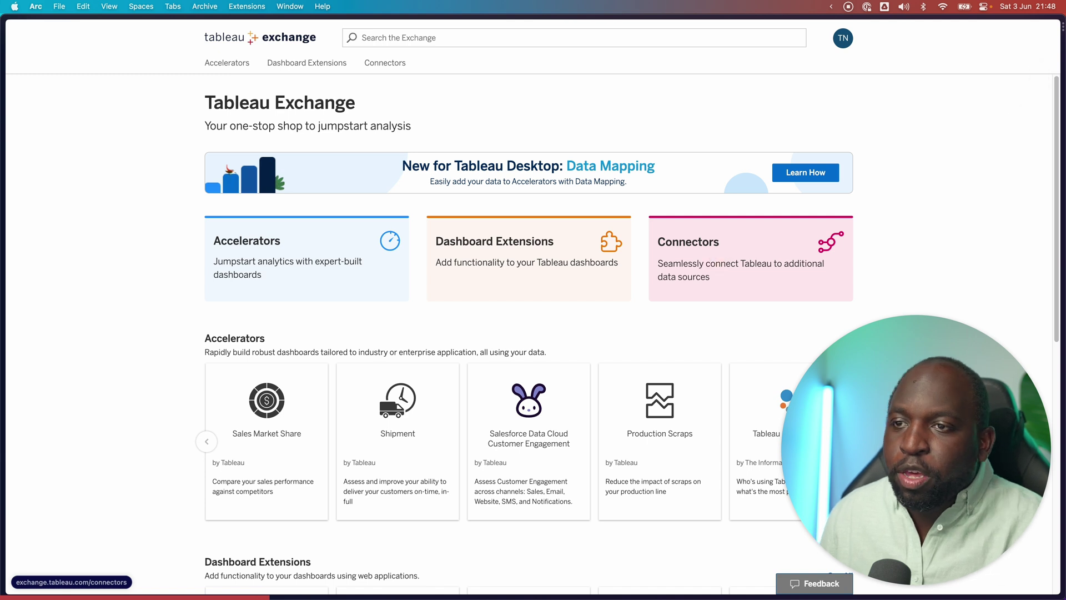
{"action": "left_click", "coordinate": [688, 261]}
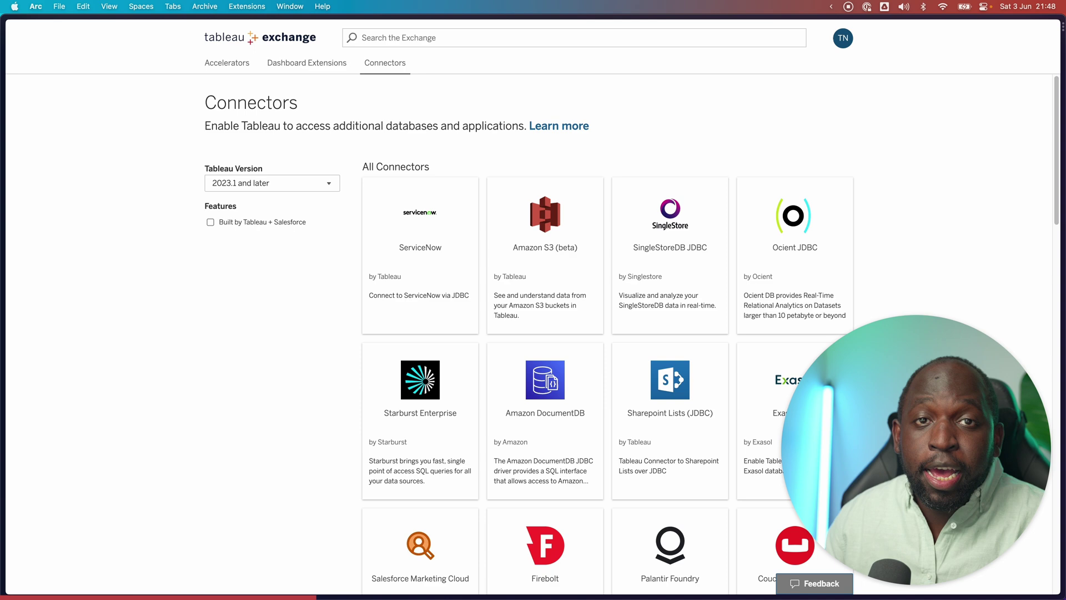
{"action": "left_click_drag", "start_coordinate": [1055, 106], "coordinate": [1051, 340]}
{"action": "left_click", "coordinate": [413, 260]}
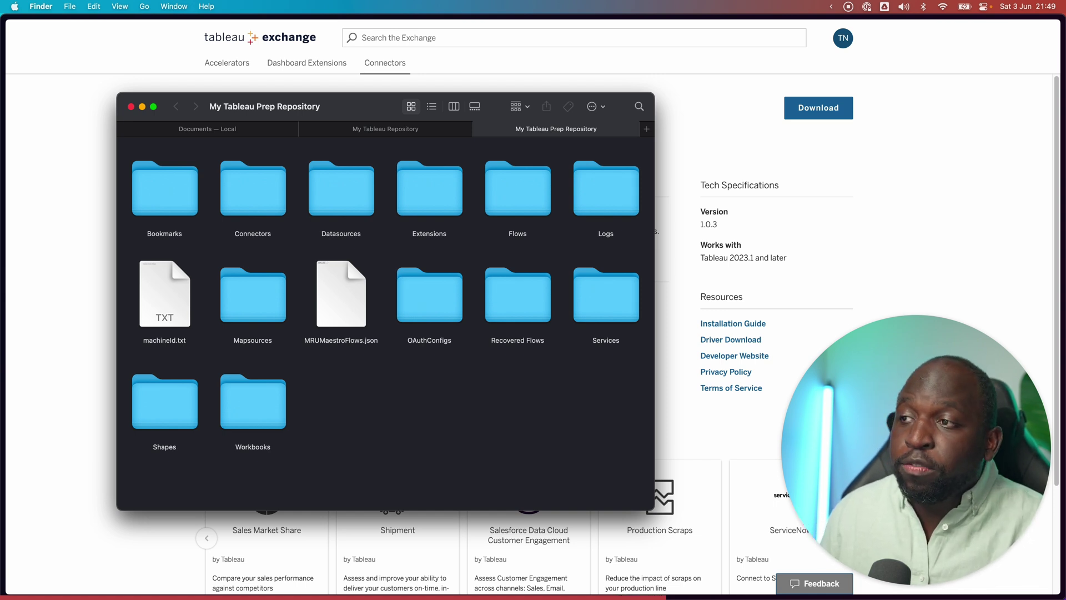
Step: Confirm google_analytics_4-1.0.3.taco sits in the Connectors folders of both Tableau repositories
{"action": "double_click", "coordinate": [257, 190]}
{"action": "left_click", "coordinate": [152, 167]}
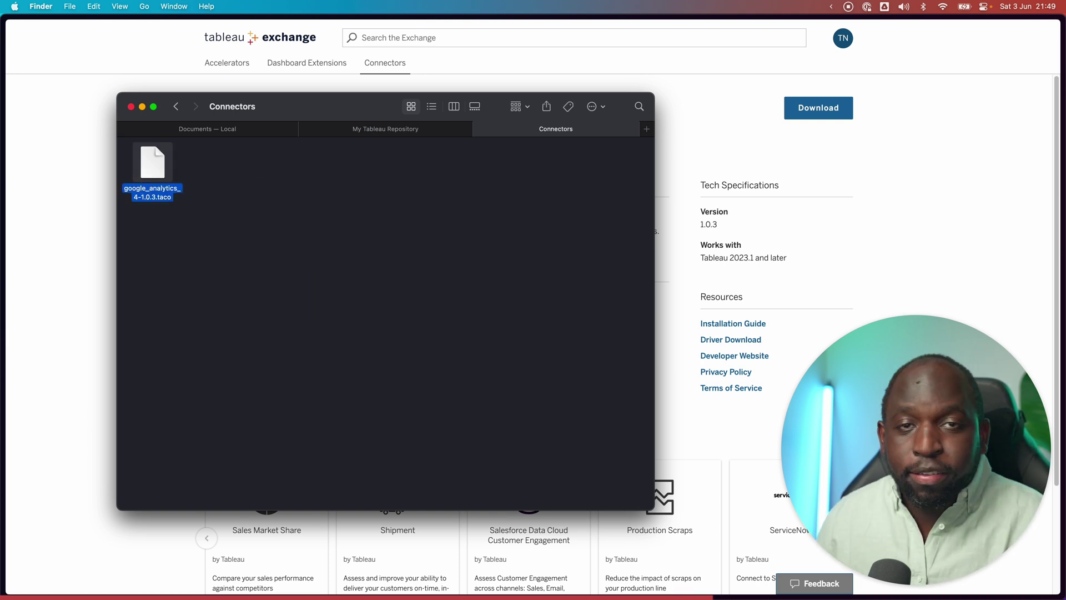
{"action": "left_click", "coordinate": [383, 129]}
{"action": "double_click", "coordinate": [255, 189]}
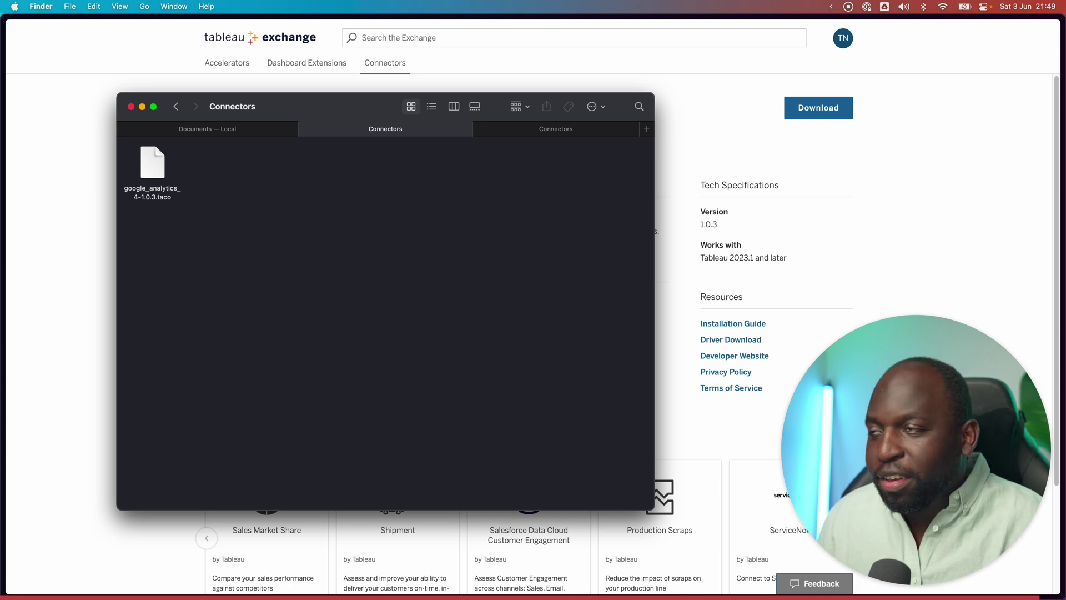
Step: Close Finder, return to the Tableau workbook and launch the installed Google Analytics 4 connector
{"action": "key", "text": "super+w"}
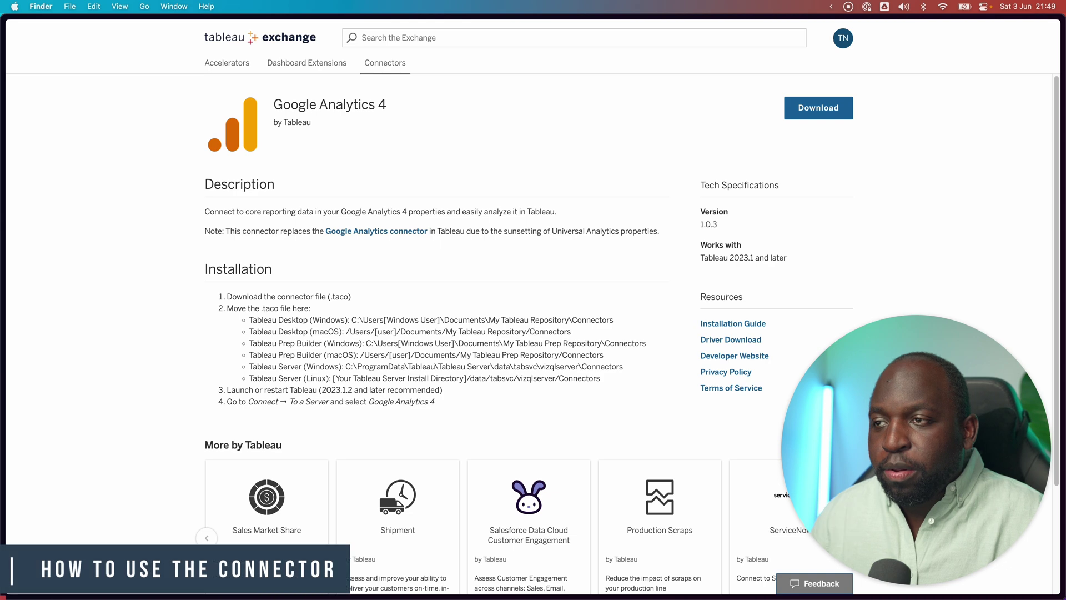
{"action": "key", "text": "ctrl+Up"}
{"action": "left_click", "coordinate": [226, 219]}
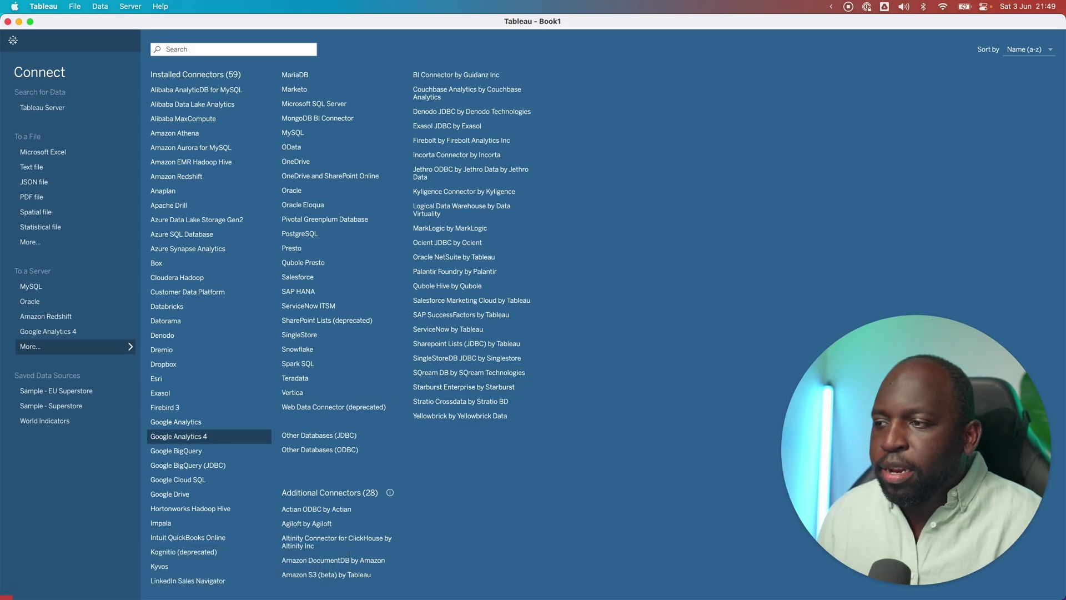
{"action": "left_click", "coordinate": [184, 437]}
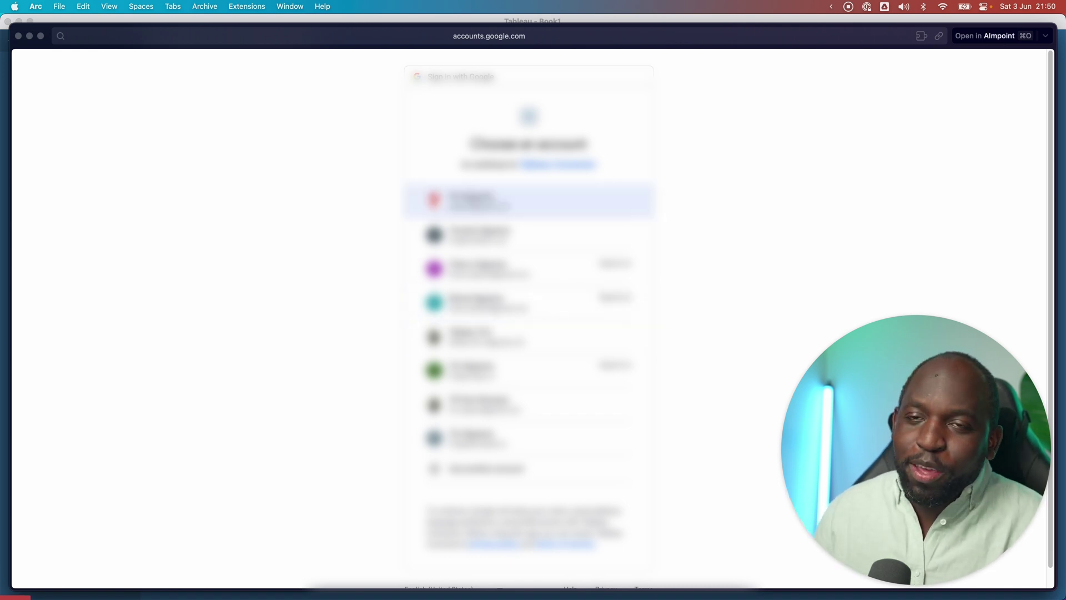
Step: Sign in with the first Google account, allow Google Analytics access, then close the sign-in window
{"action": "left_click", "coordinate": [599, 194]}
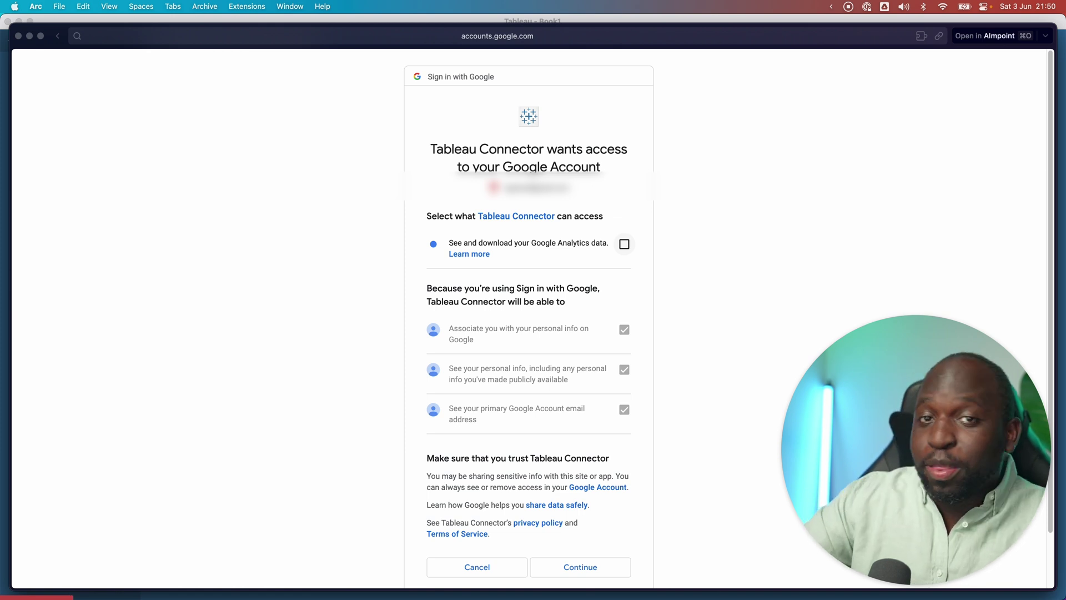
{"action": "left_click", "coordinate": [624, 244]}
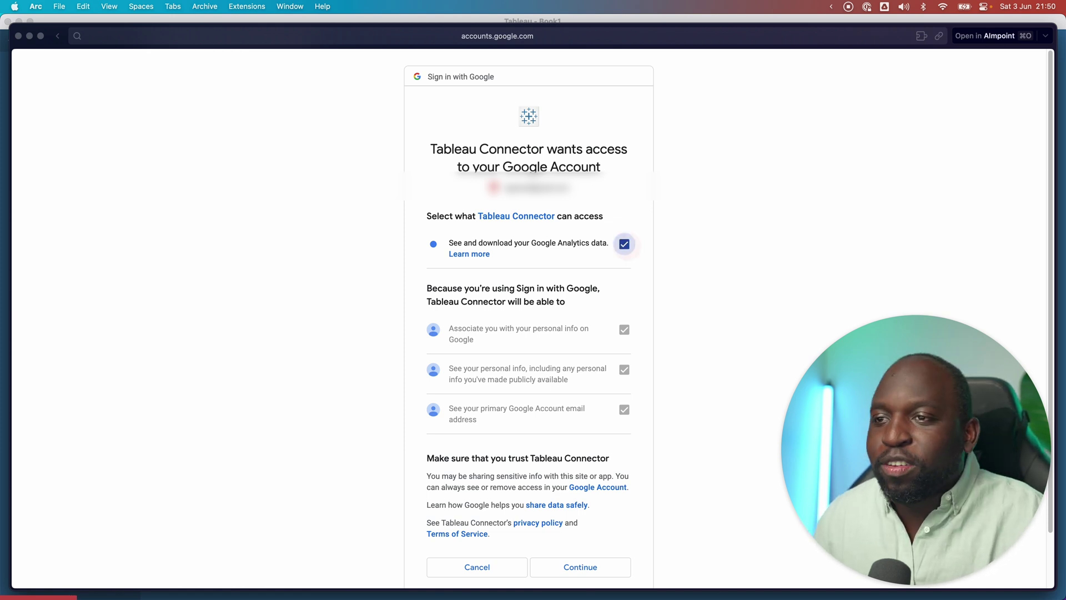
{"action": "scroll", "coordinate": [528, 333], "scroll_direction": "down", "scroll_amount": 2}
{"action": "left_click", "coordinate": [580, 507]}
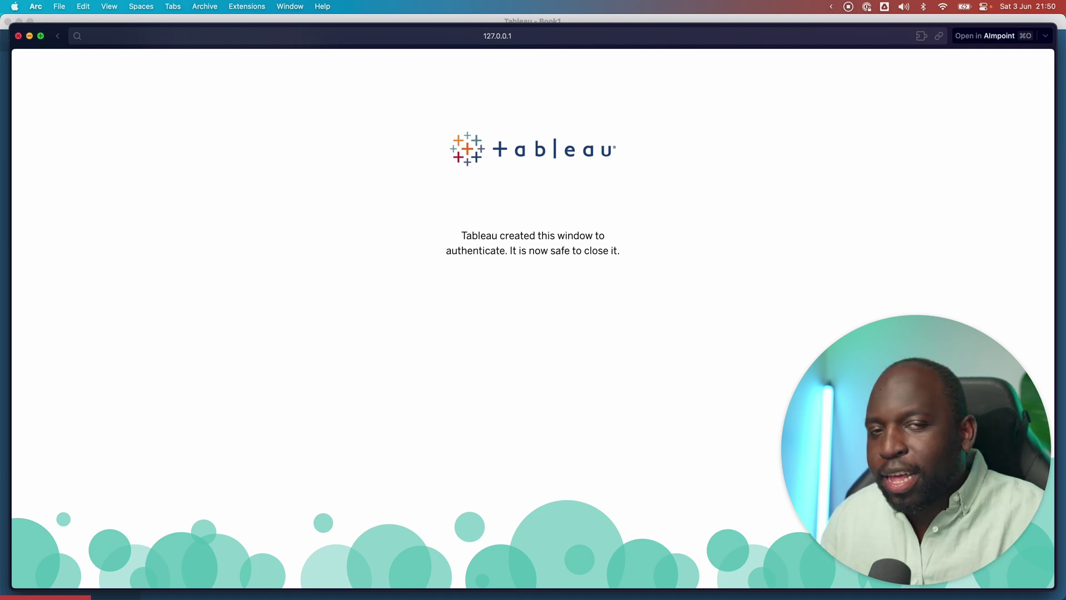
{"action": "left_click", "coordinate": [19, 35]}
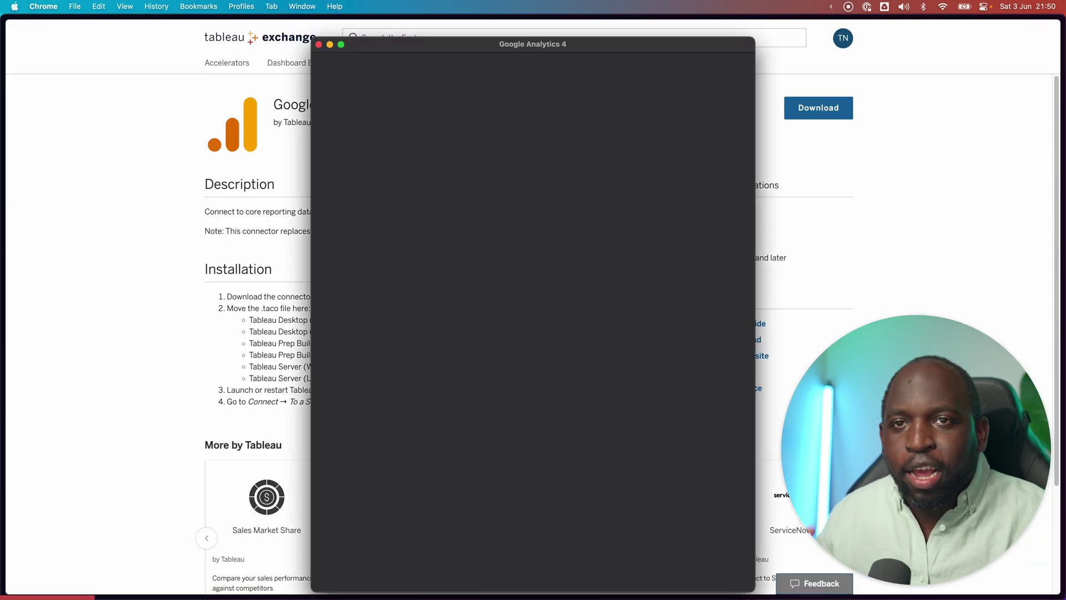
Step: Switch between the Tableau workbook and the Google Analytics 4 window, ending on the connector
{"action": "key", "text": "ctrl+Up"}
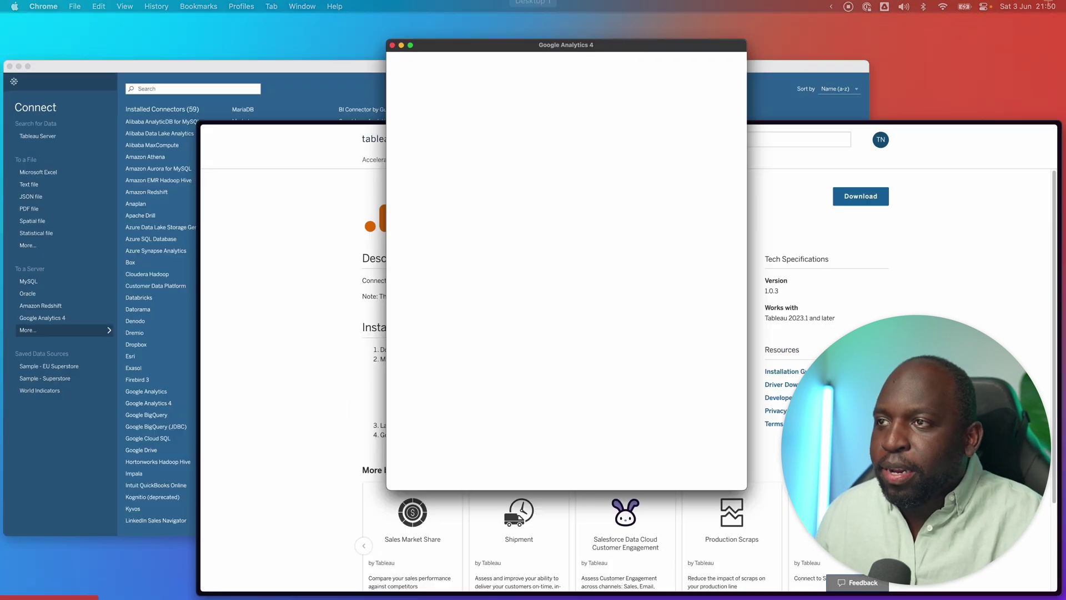
{"action": "left_click", "coordinate": [261, 281]}
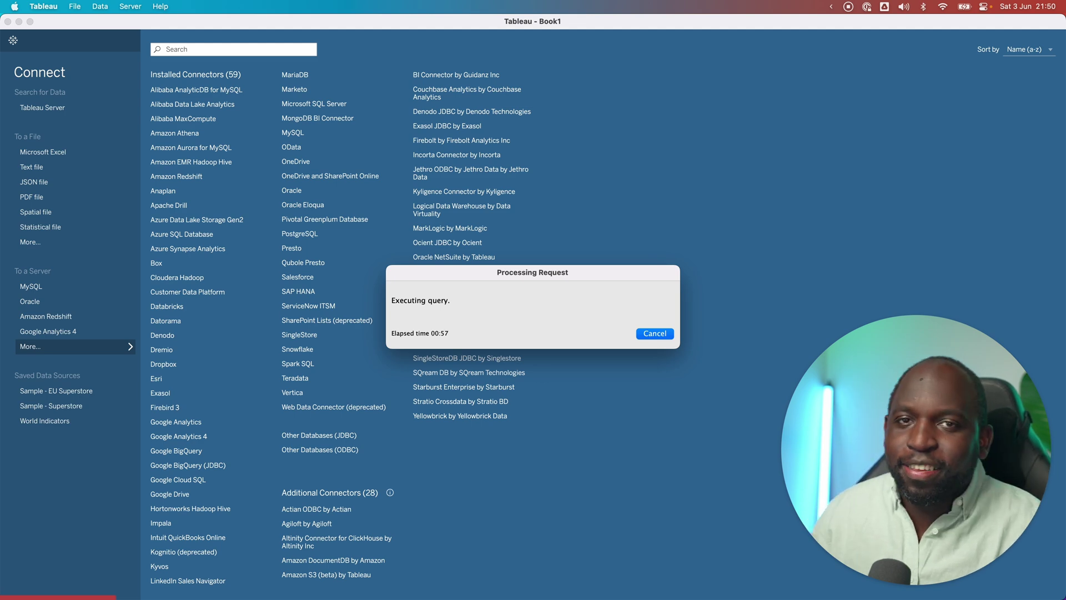
{"action": "key", "text": "ctrl+Up"}
{"action": "key", "text": "ctrl+Up"}
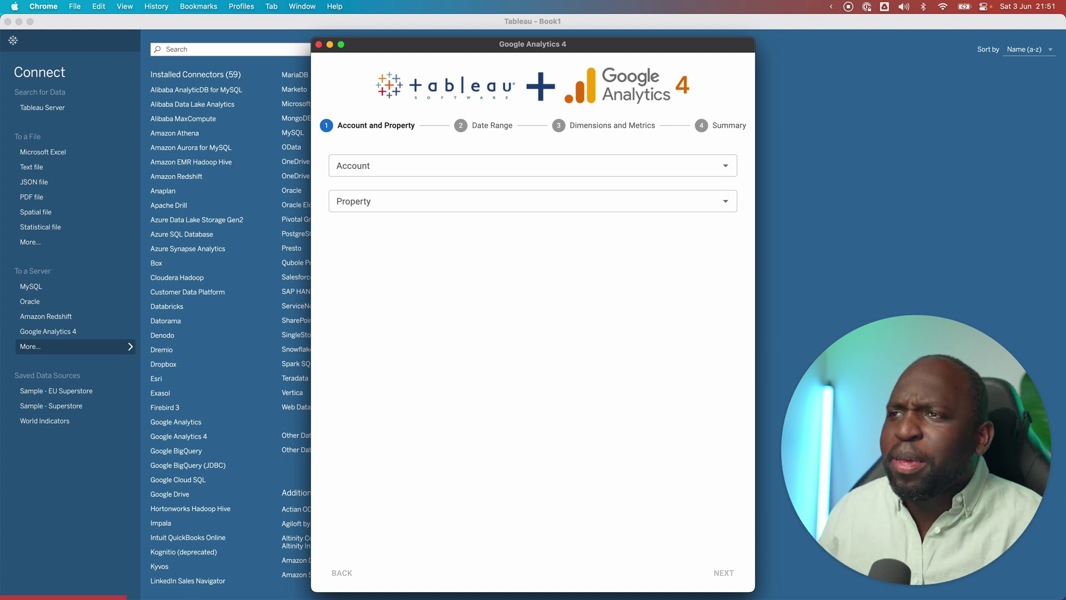
{"action": "left_click", "coordinate": [952, 178]}
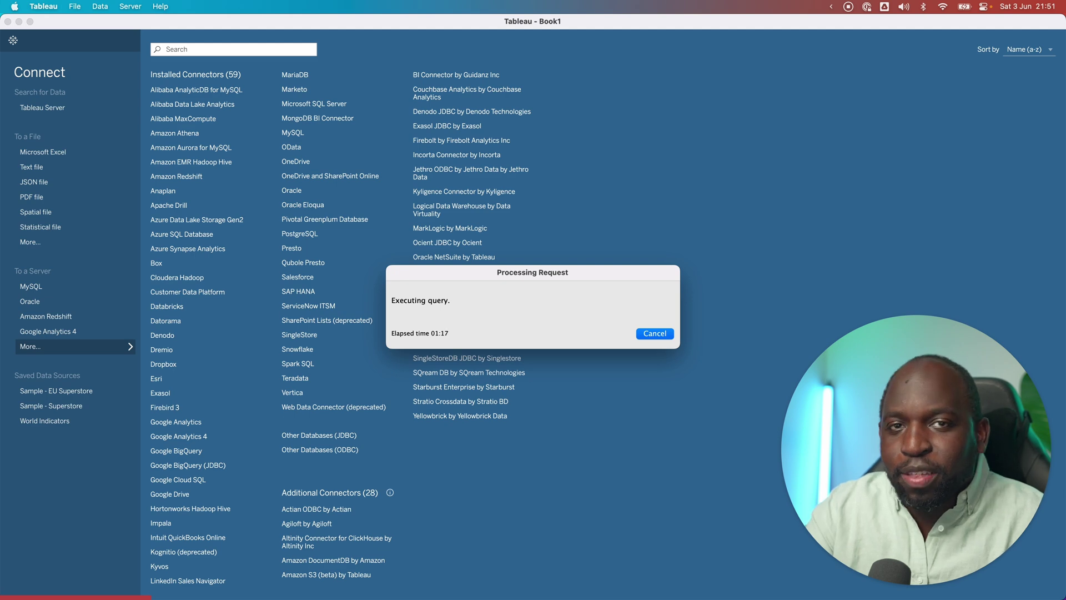
{"action": "key", "text": "ctrl+Up"}
{"action": "left_click", "coordinate": [624, 167]}
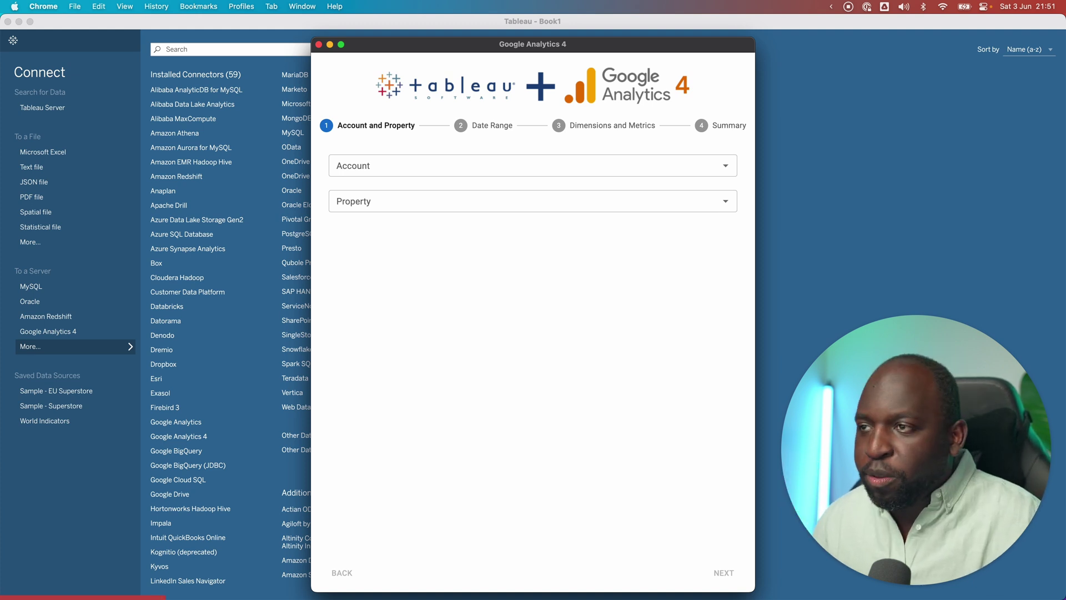
Step: Select the analytics account and its Webflow Site property, then continue to Date Range
{"action": "left_click", "coordinate": [678, 164]}
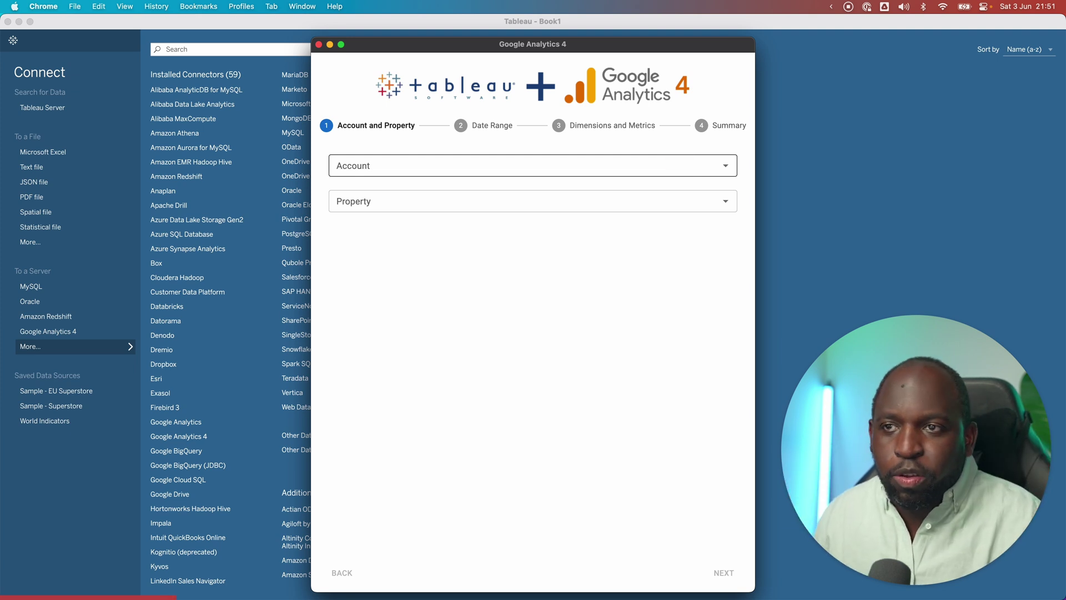
{"action": "left_click", "coordinate": [725, 165]}
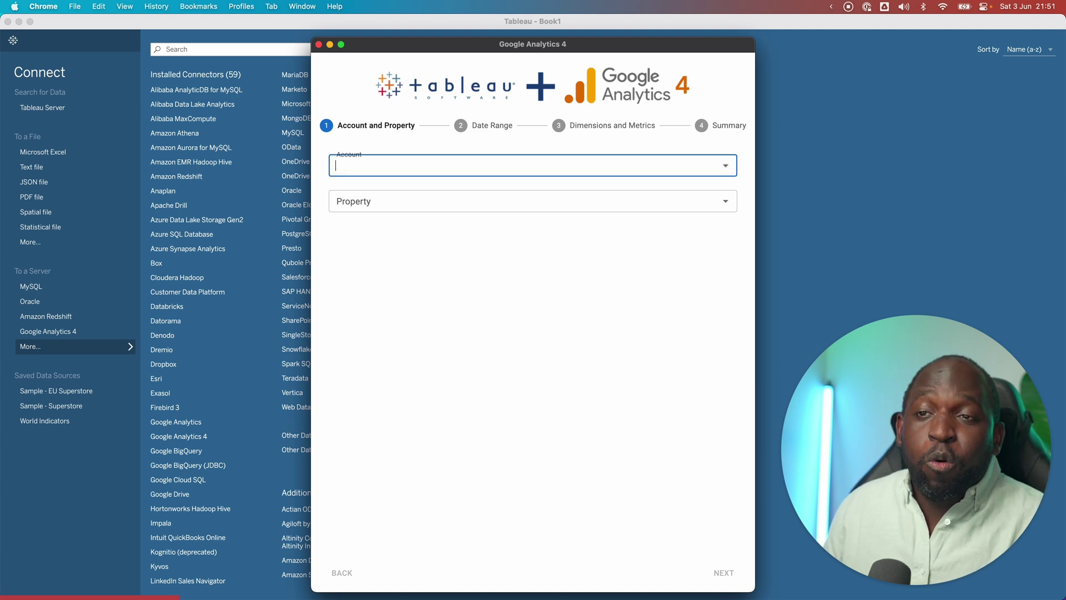
{"action": "left_click", "coordinate": [725, 165]}
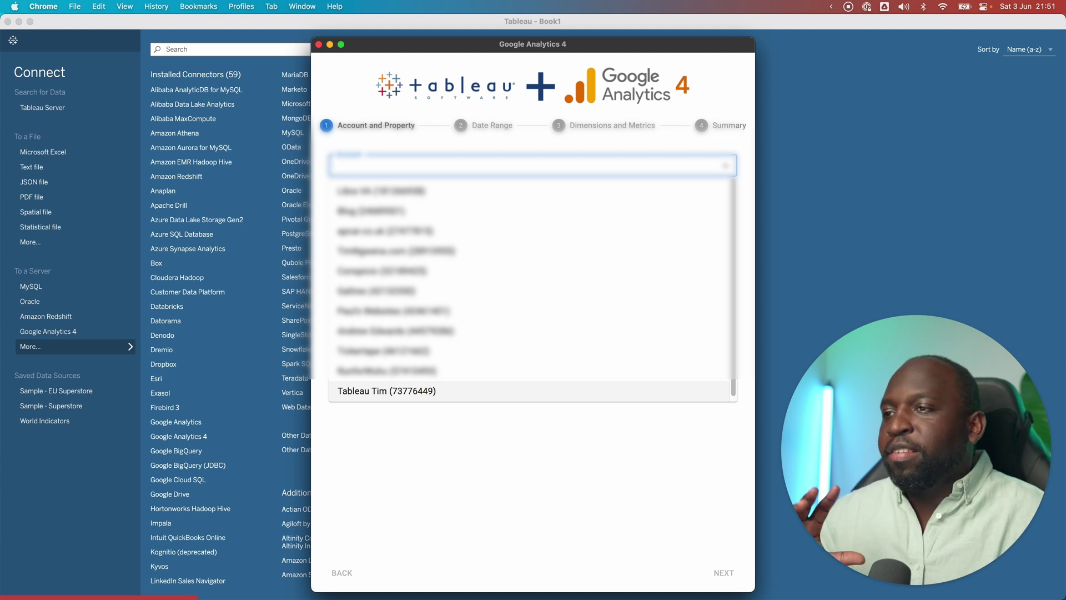
{"action": "left_click", "coordinate": [387, 390]}
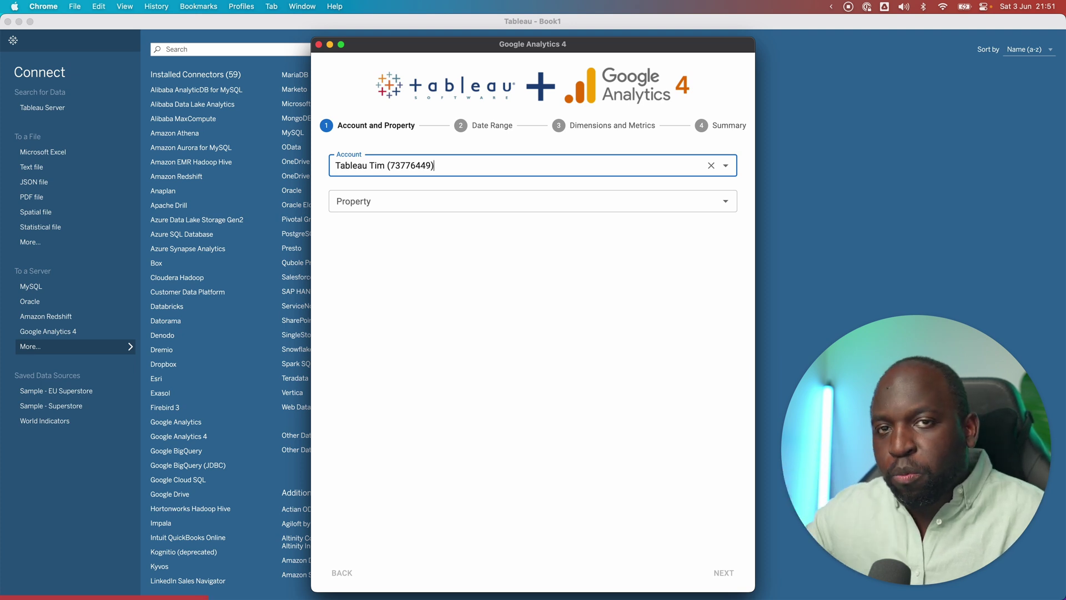
{"action": "left_click", "coordinate": [515, 202]}
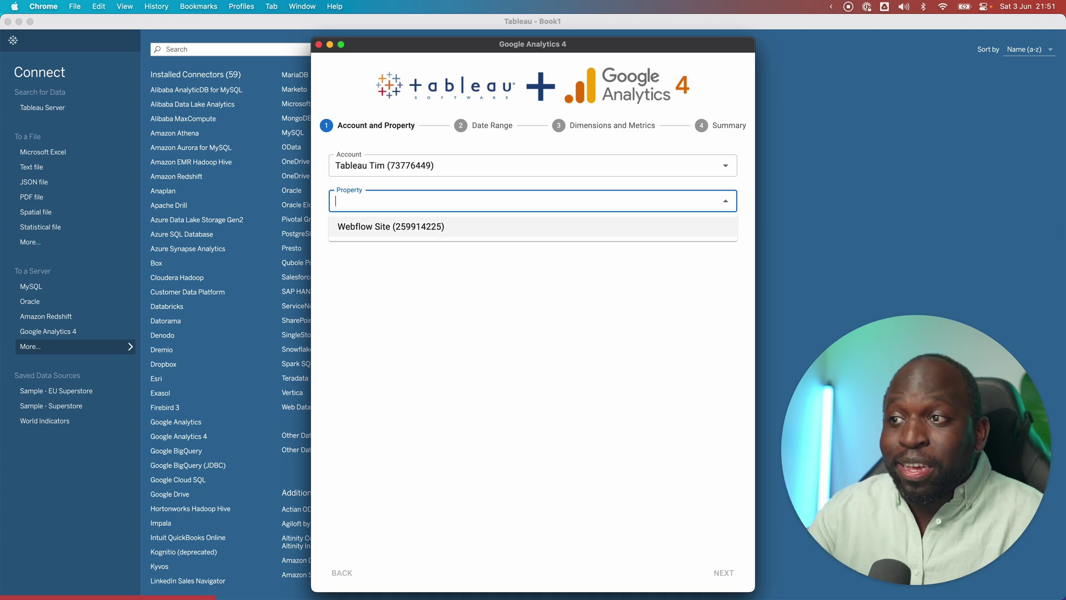
{"action": "left_click", "coordinate": [633, 227]}
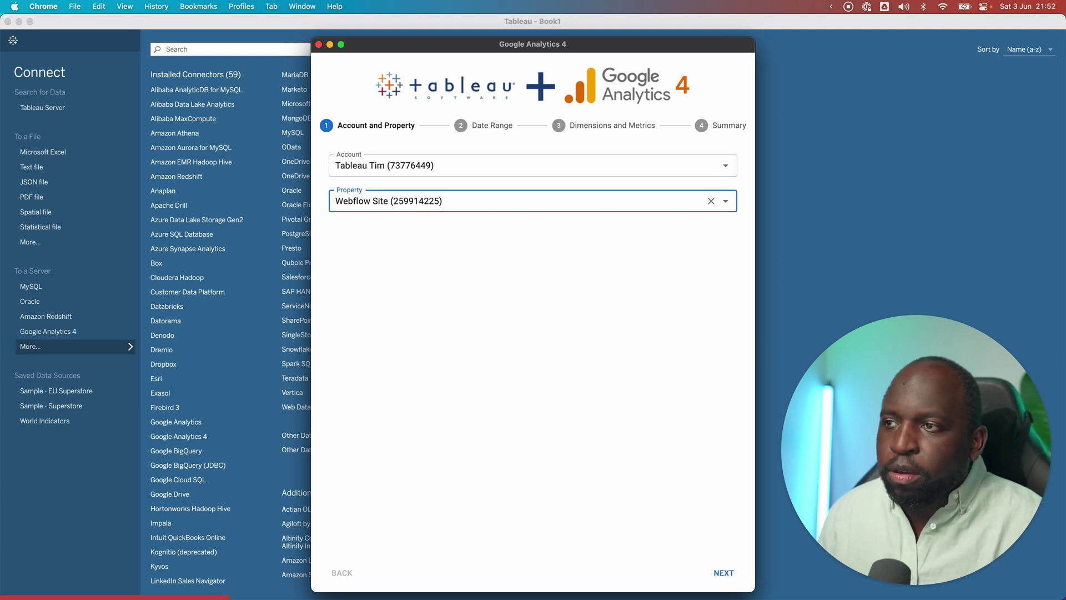
{"action": "left_click", "coordinate": [723, 572]}
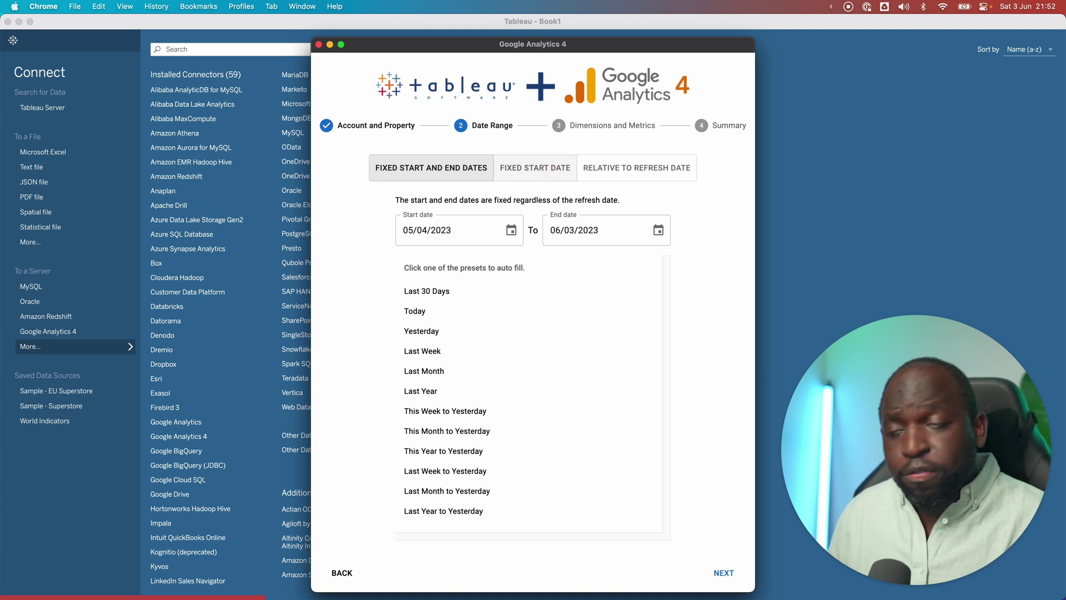
Step: Use a fixed start date from the beginning of last year (01/01/2022) through today, then continue
{"action": "left_click", "coordinate": [535, 167]}
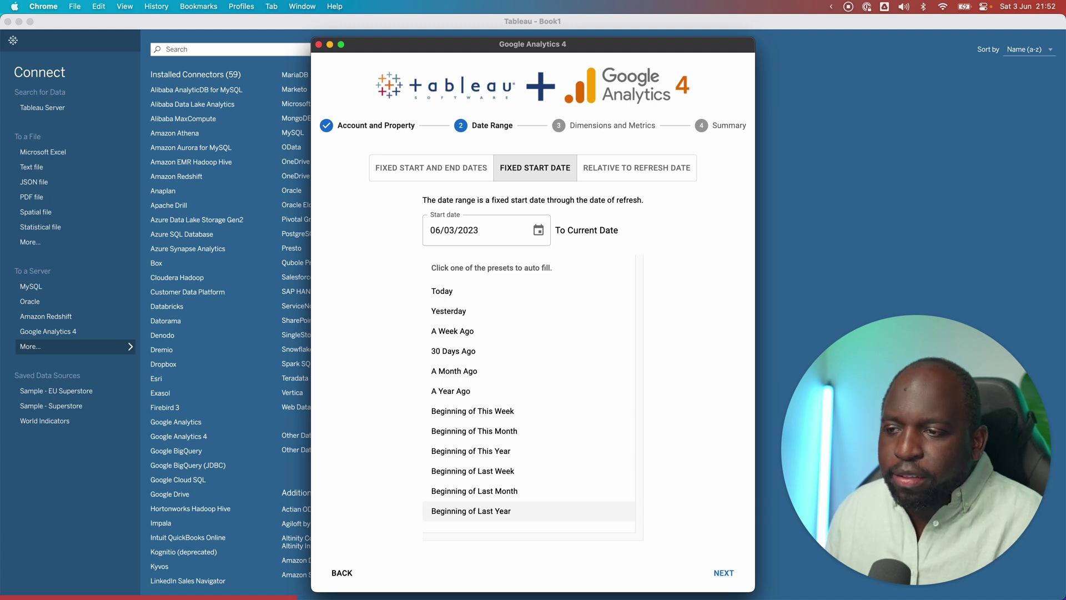
{"action": "left_click", "coordinate": [471, 511]}
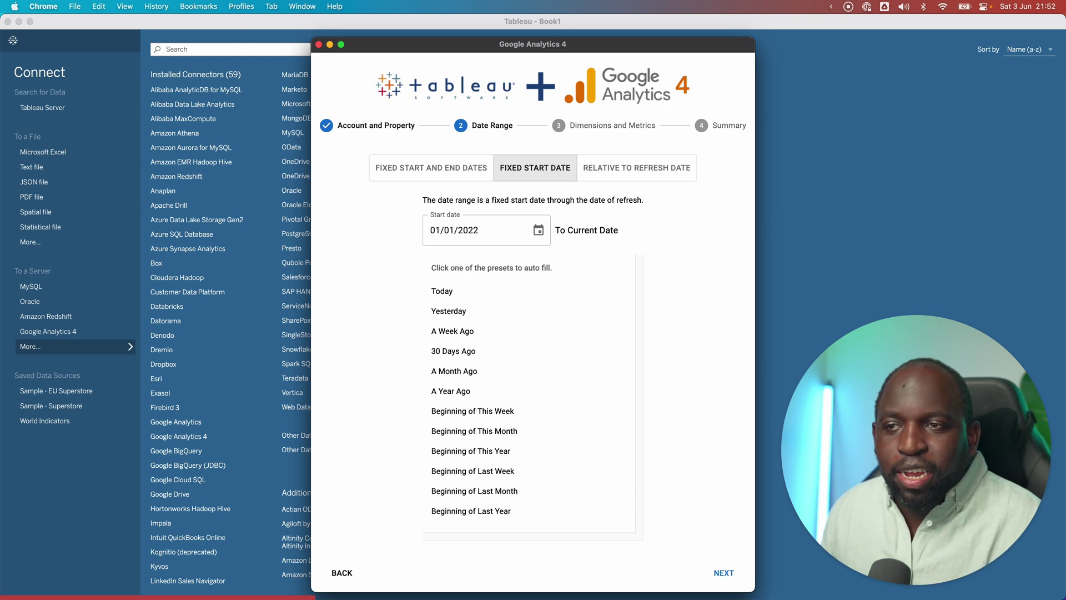
{"action": "left_click", "coordinate": [723, 572]}
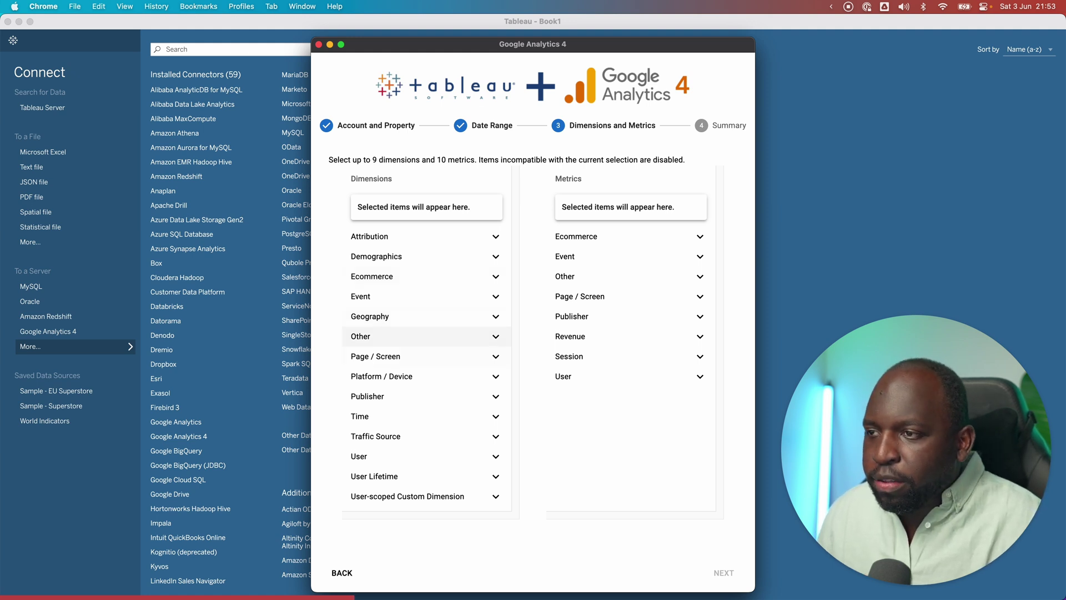
Step: Under the Page / Screen group, tick Full page URL (fullPageUrl) as a dimension
{"action": "left_click", "coordinate": [495, 356]}
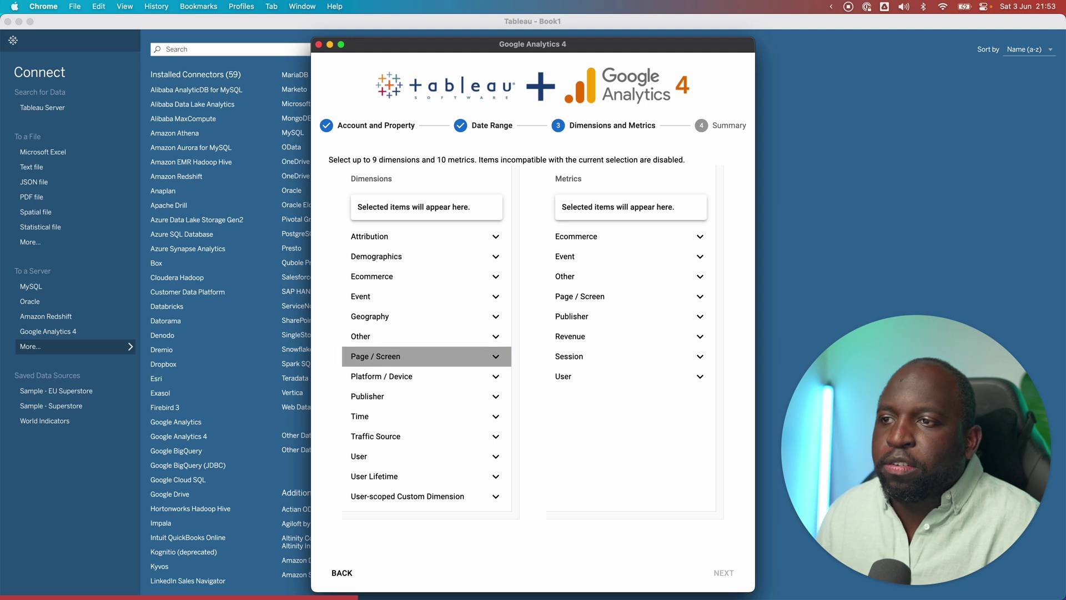
{"action": "scroll", "coordinate": [426, 338], "scroll_direction": "down", "scroll_amount": 4}
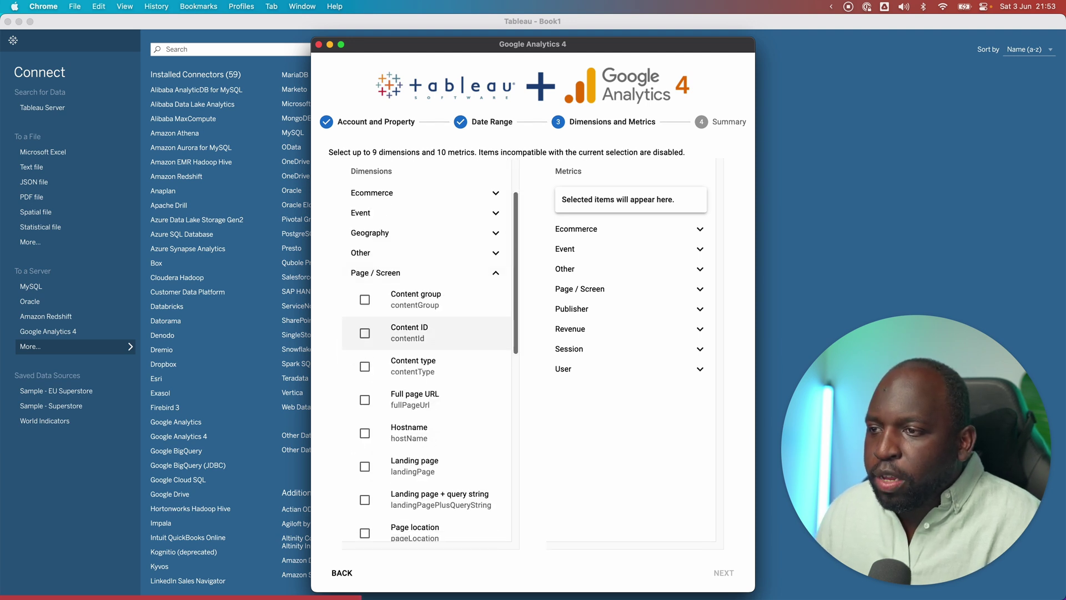
{"action": "scroll", "coordinate": [426, 350], "scroll_direction": "down", "scroll_amount": 1}
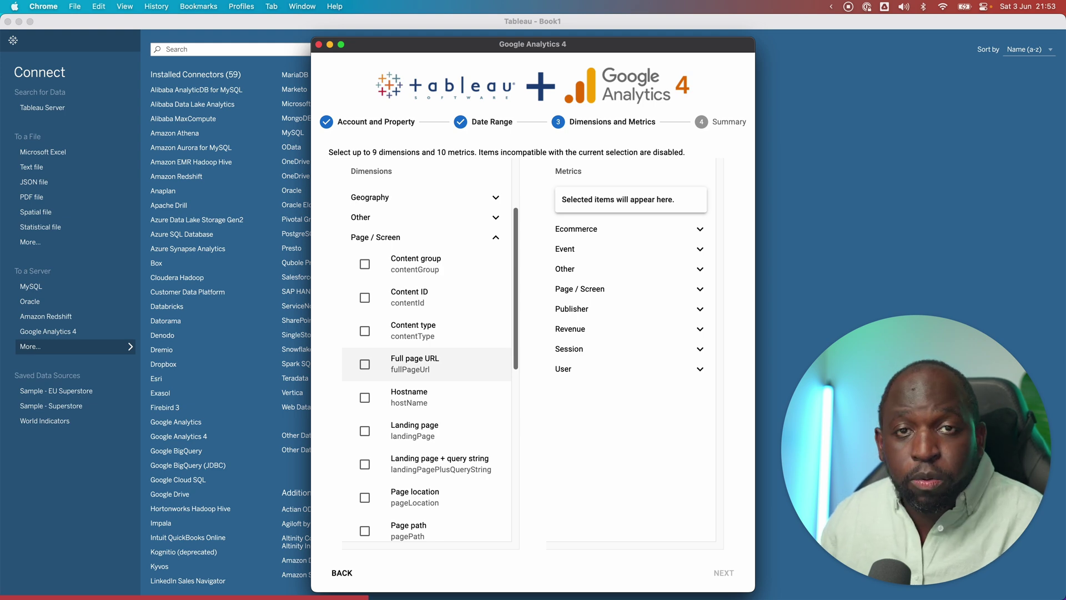
{"action": "left_click", "coordinate": [364, 364]}
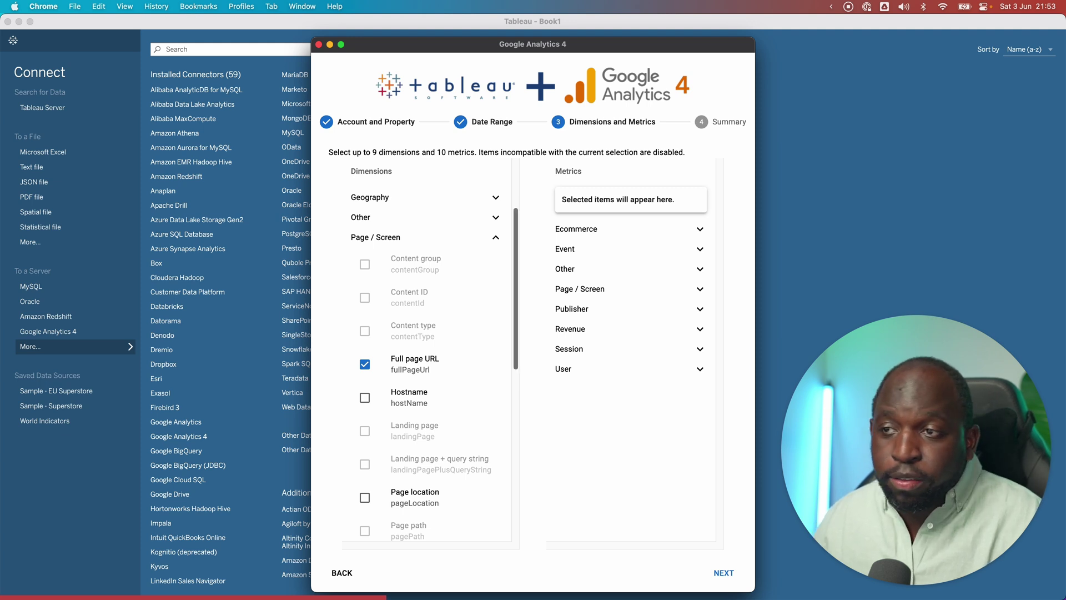
{"action": "left_click_drag", "start_coordinate": [516, 258], "coordinate": [515, 428]}
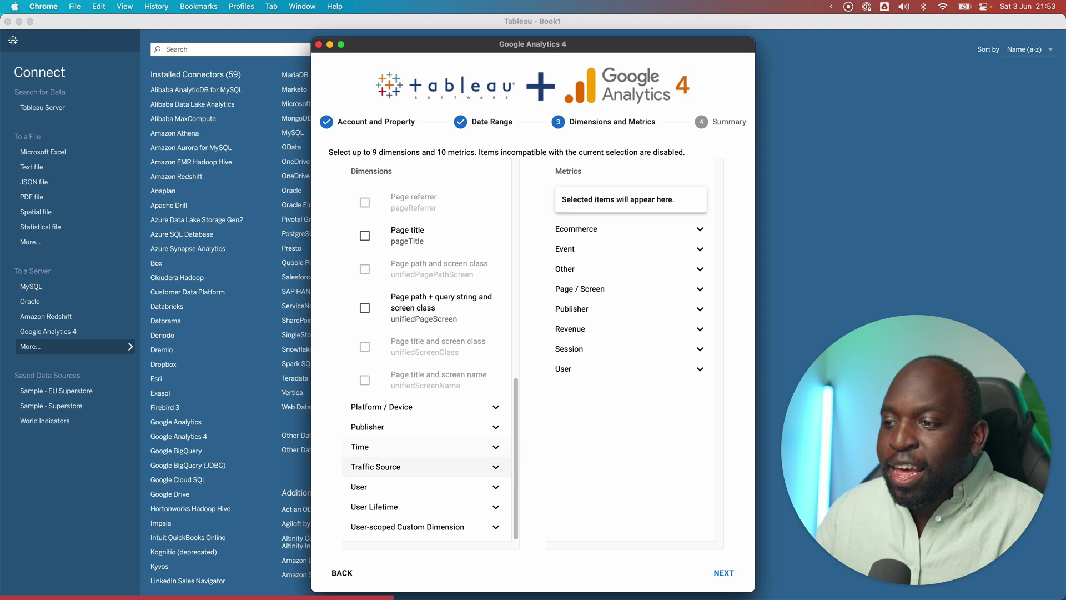
{"action": "left_click", "coordinate": [496, 467]}
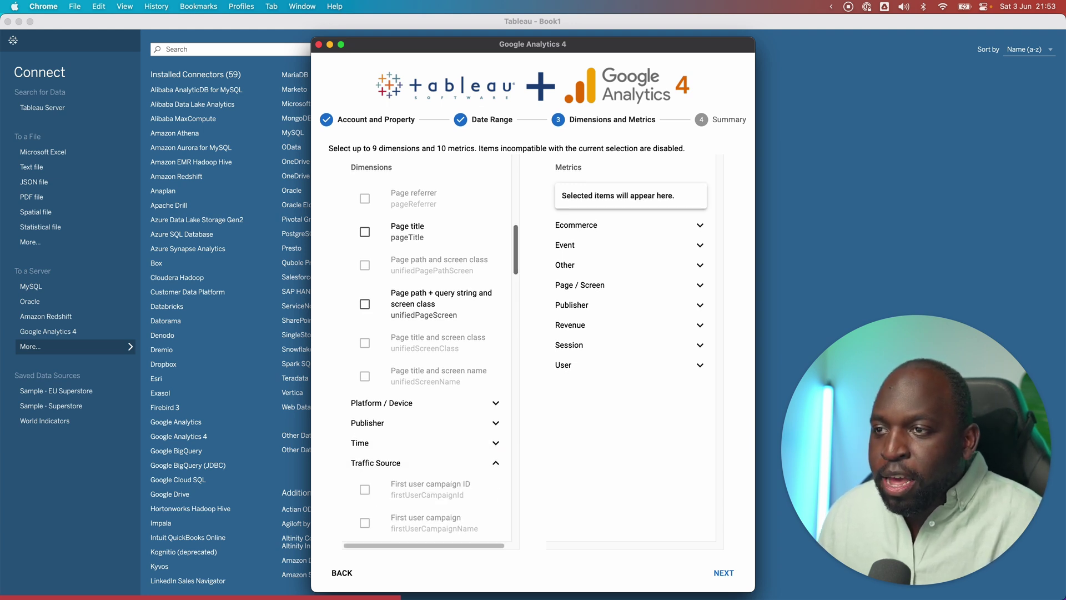
{"action": "mouse_move", "coordinate": [516, 253]}
{"action": "left_mouse_down"}
{"action": "mouse_move", "coordinate": [518, 349]}
{"action": "mouse_move", "coordinate": [522, 235]}
{"action": "mouse_move", "coordinate": [516, 256]}
{"action": "left_mouse_up"}
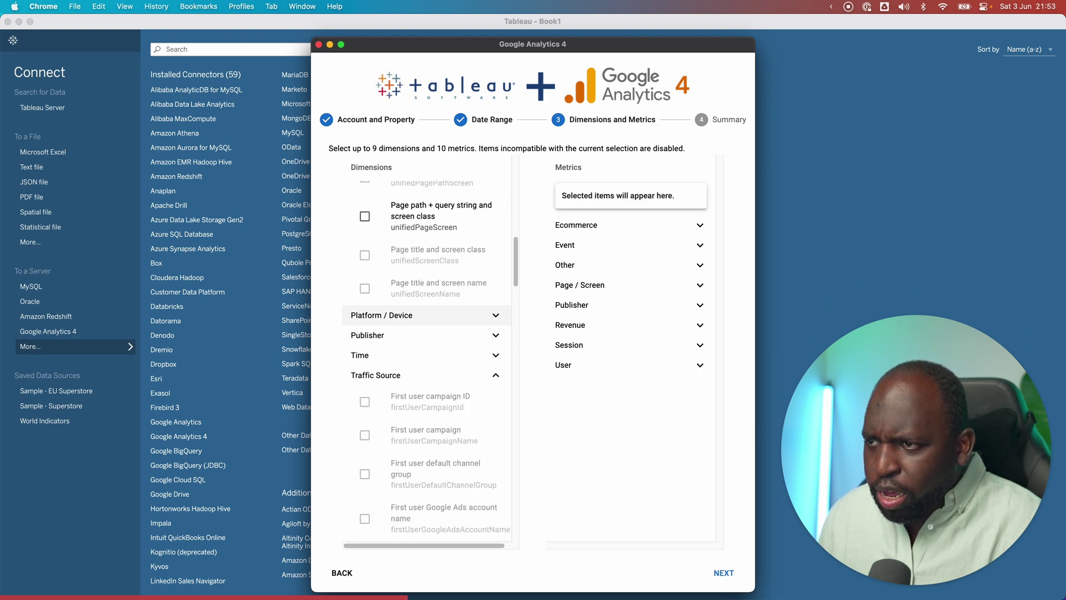
{"action": "left_click", "coordinate": [496, 315]}
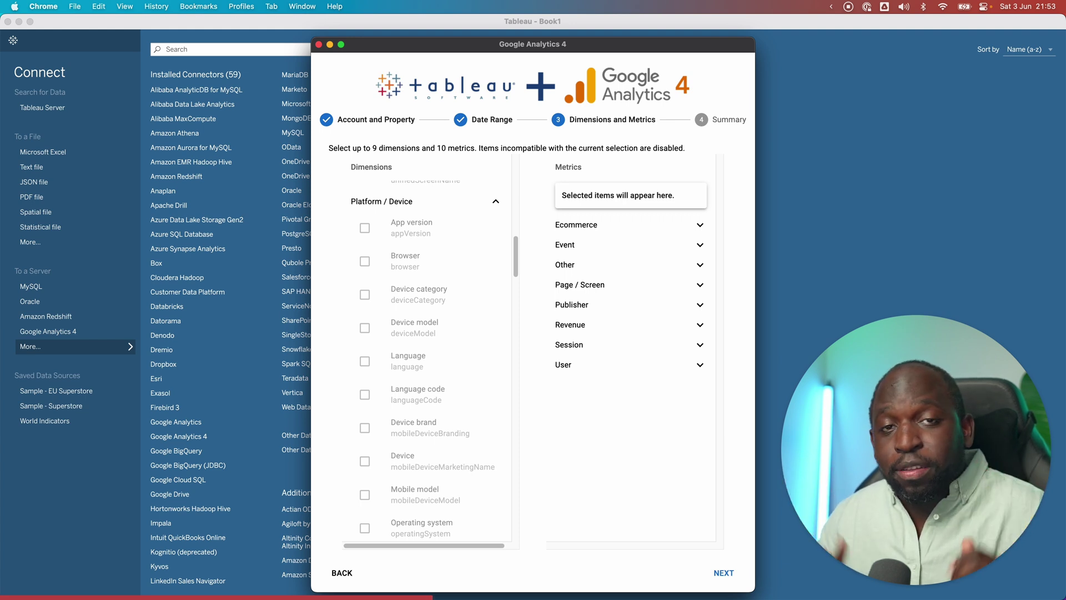
{"action": "left_click_drag", "start_coordinate": [517, 255], "coordinate": [519, 218]}
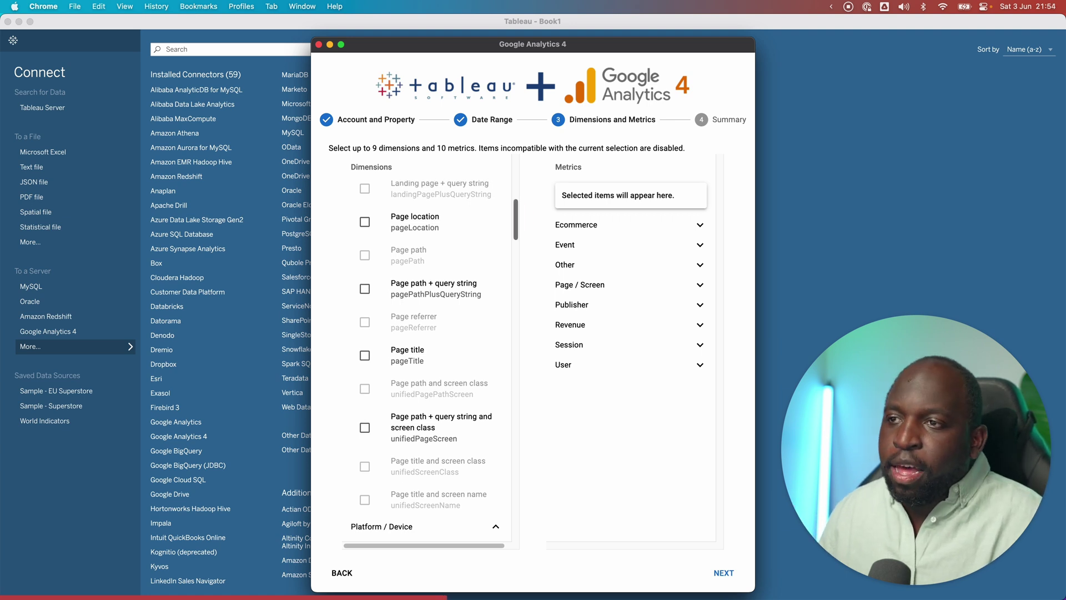
{"action": "left_click_drag", "start_coordinate": [515, 220], "coordinate": [515, 197]}
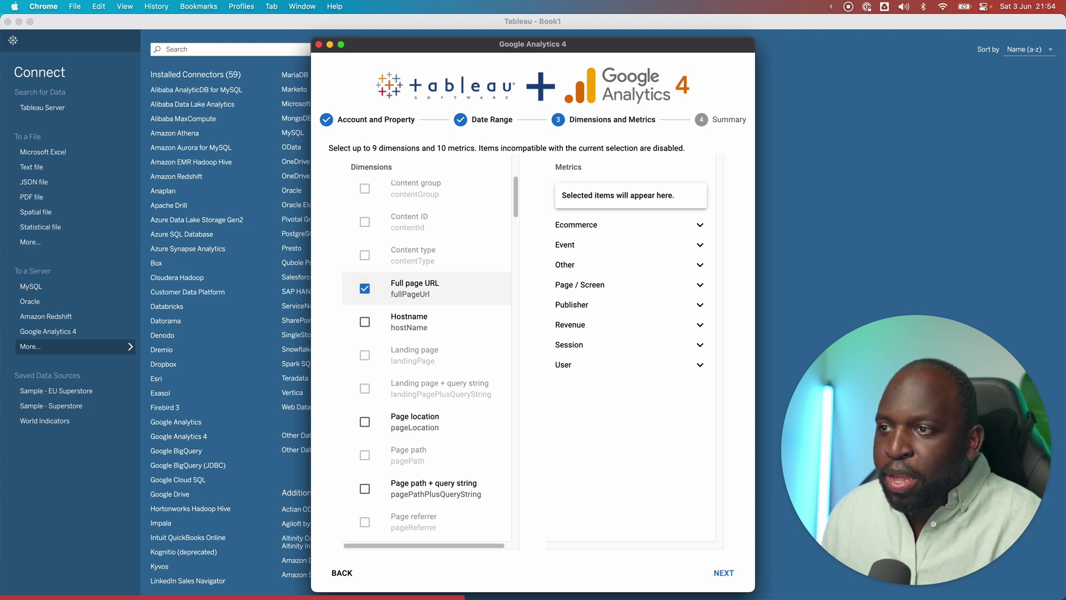
Step: Untick the Full page URL dimension
{"action": "left_click", "coordinate": [364, 288]}
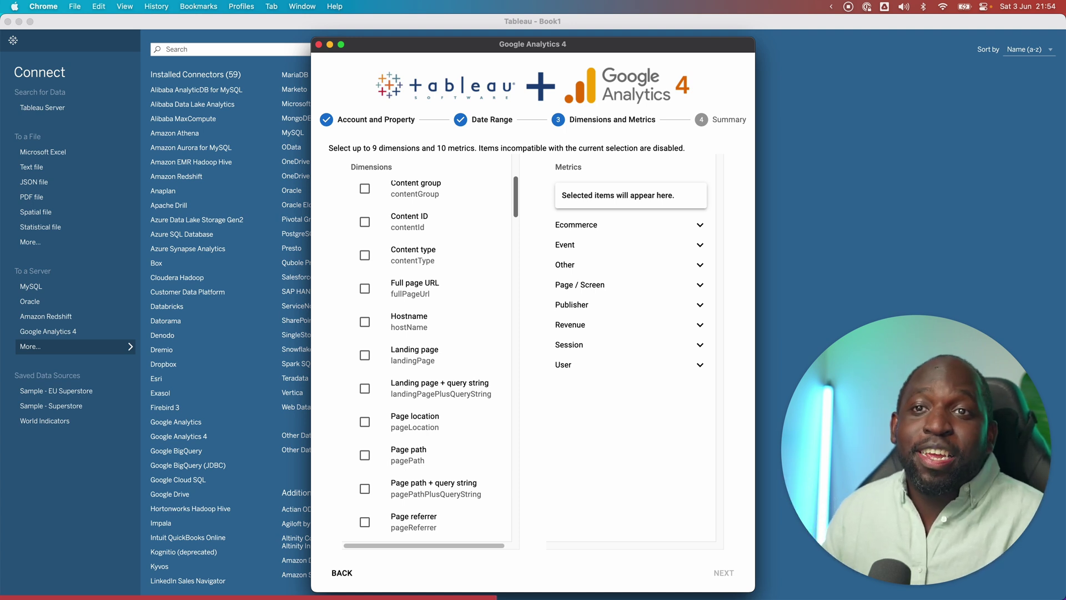
Step: Tick Page path and Page title under Page / Screen, and Browser under Platform / Device
{"action": "scroll", "coordinate": [433, 333], "scroll_direction": "up", "scroll_amount": 2}
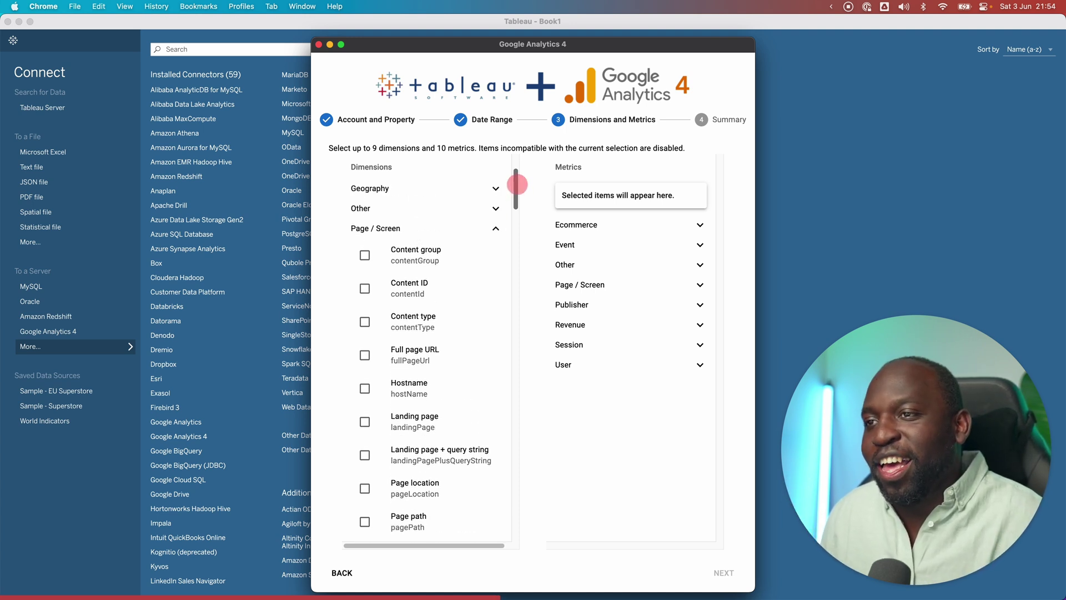
{"action": "mouse_move", "coordinate": [517, 185]}
{"action": "left_mouse_down"}
{"action": "mouse_move", "coordinate": [517, 217]}
{"action": "mouse_move", "coordinate": [516, 206]}
{"action": "left_mouse_up"}
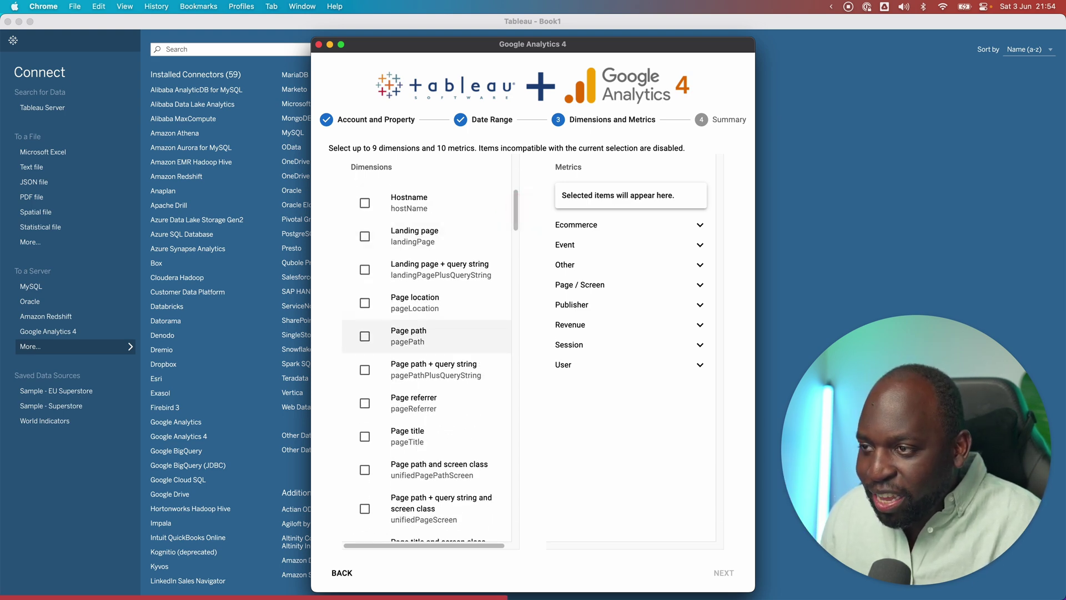
{"action": "left_click", "coordinate": [365, 336]}
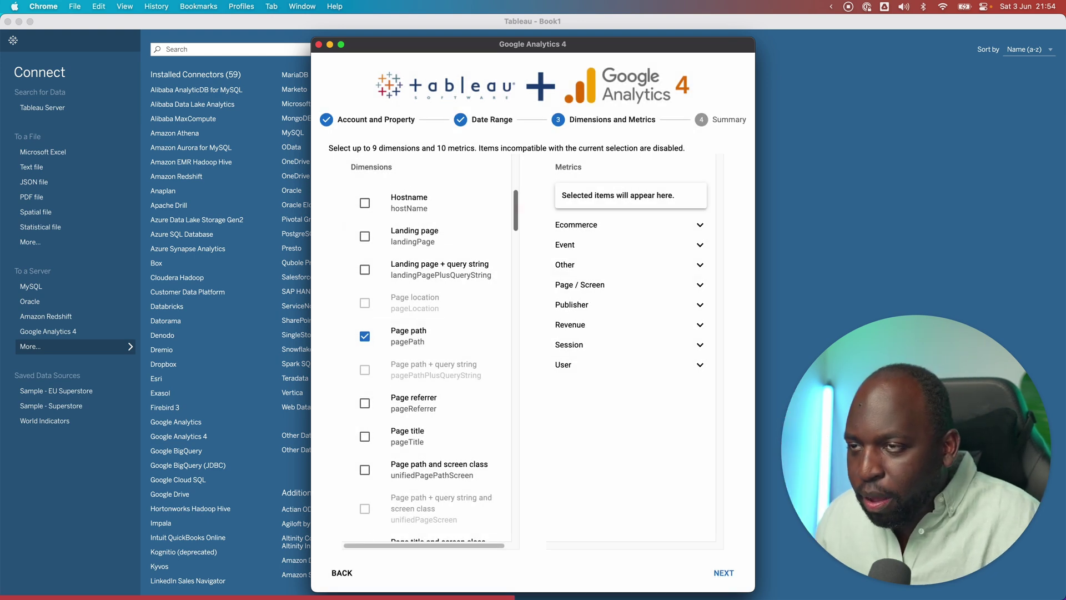
{"action": "left_click_drag", "start_coordinate": [516, 210], "coordinate": [521, 226]}
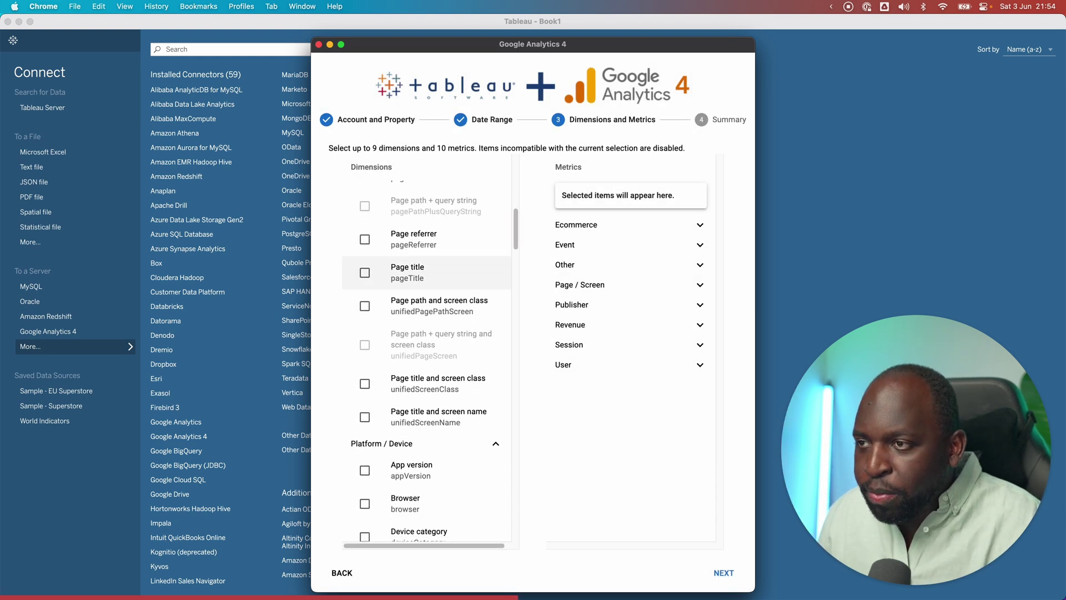
{"action": "left_click", "coordinate": [365, 272]}
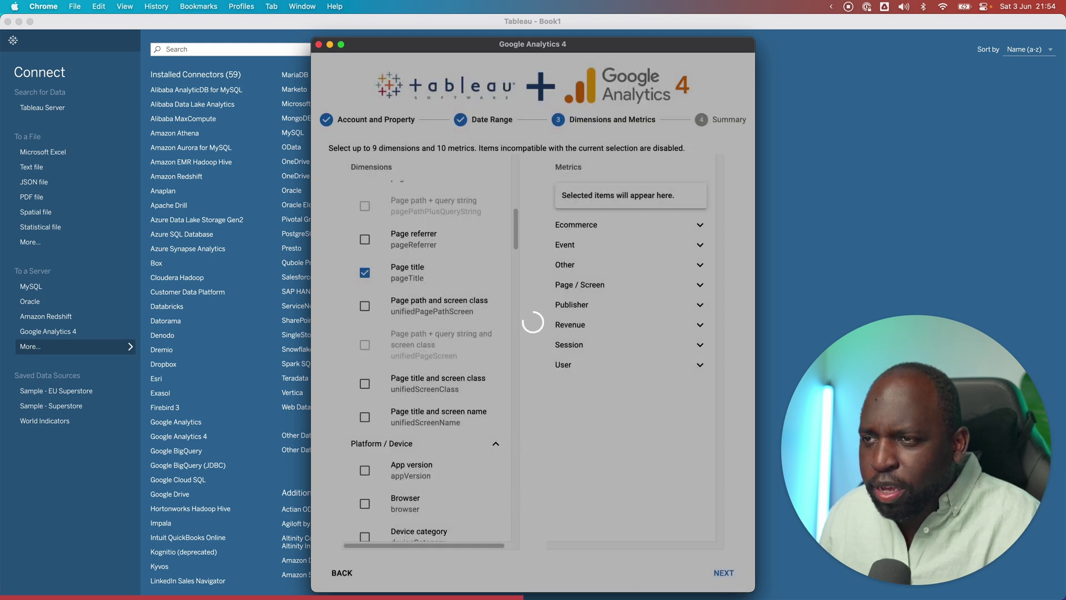
{"action": "left_click_drag", "start_coordinate": [516, 220], "coordinate": [519, 271]}
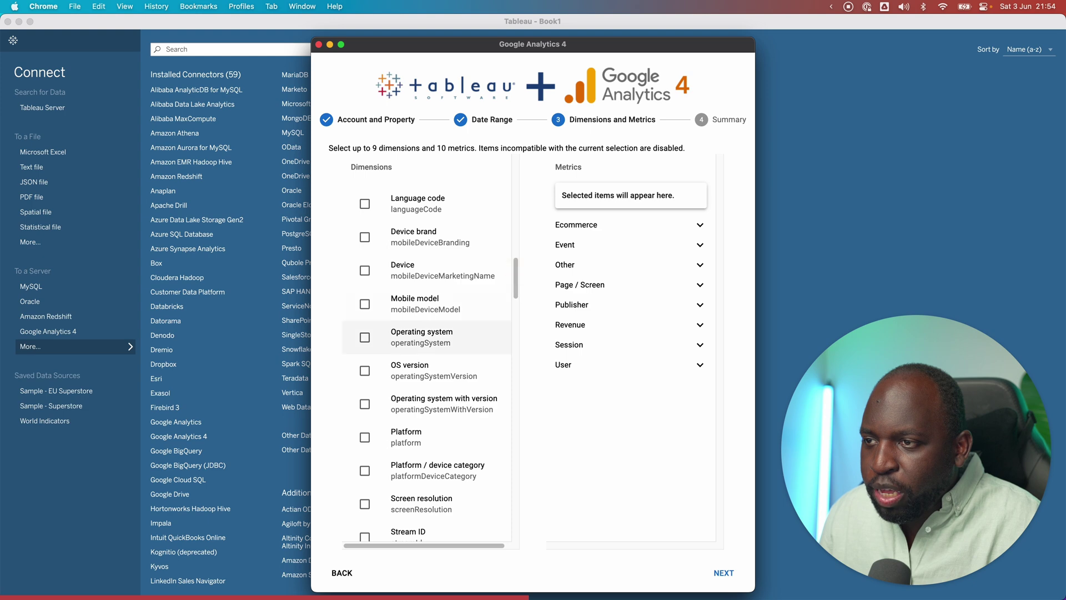
{"action": "scroll", "coordinate": [360, 280], "scroll_direction": "up", "scroll_amount": 5}
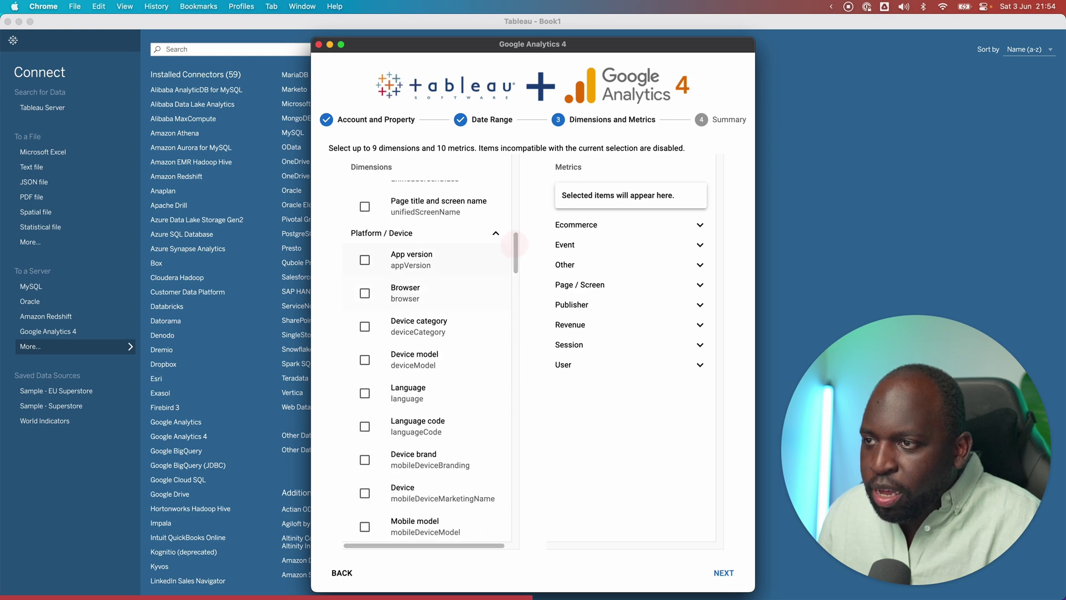
{"action": "left_click", "coordinate": [364, 292]}
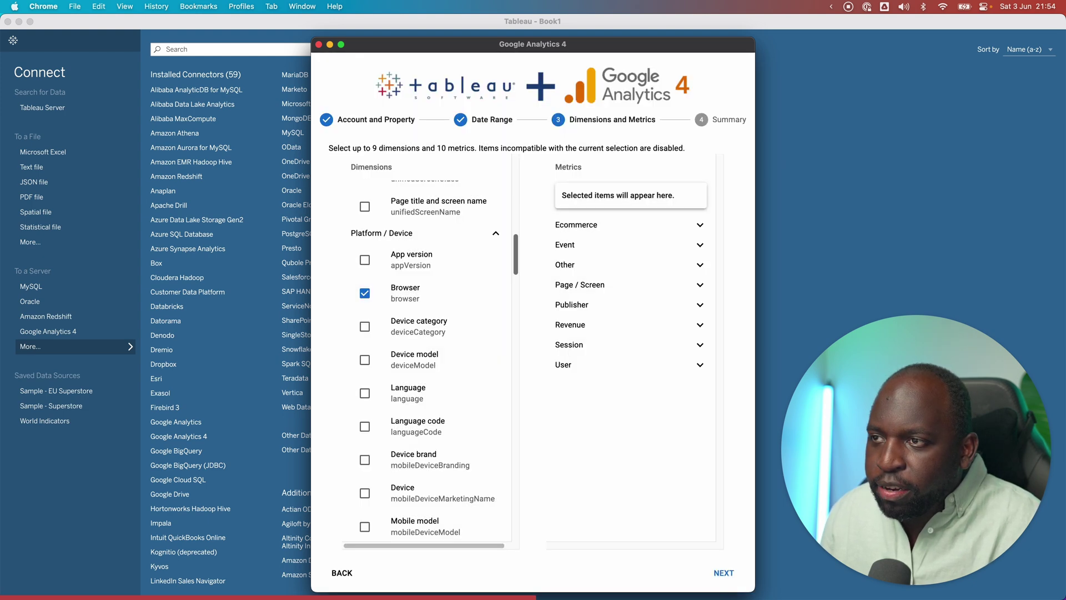
Step: Collapse the Traffic Source and Platform / Device dimension groups
{"action": "left_click_drag", "start_coordinate": [515, 251], "coordinate": [515, 318]}
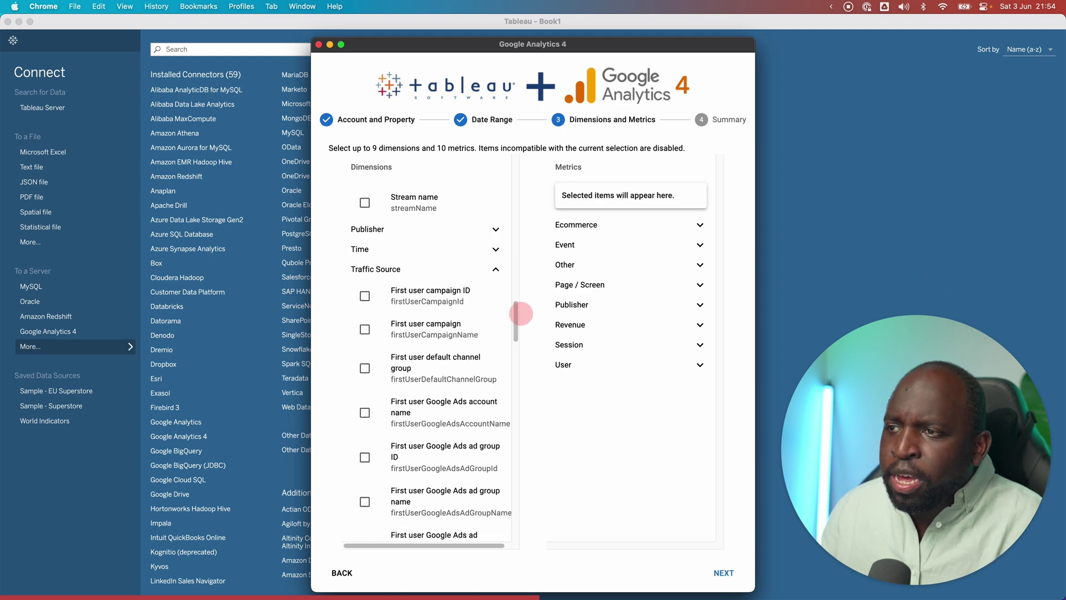
{"action": "left_click", "coordinate": [494, 269]}
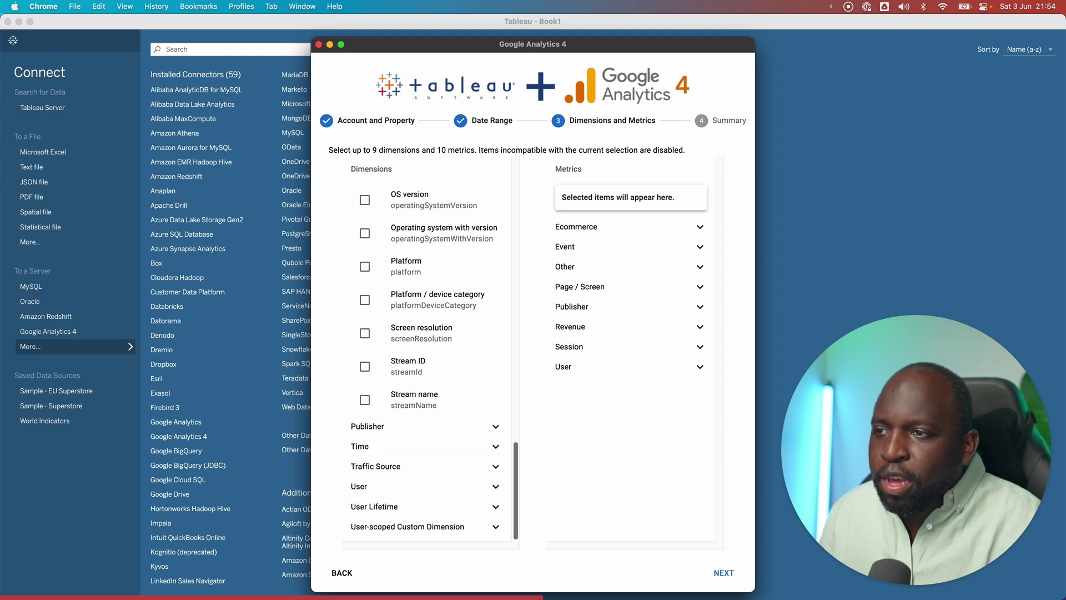
{"action": "scroll", "coordinate": [516, 327], "scroll_direction": "up", "scroll_amount": 10}
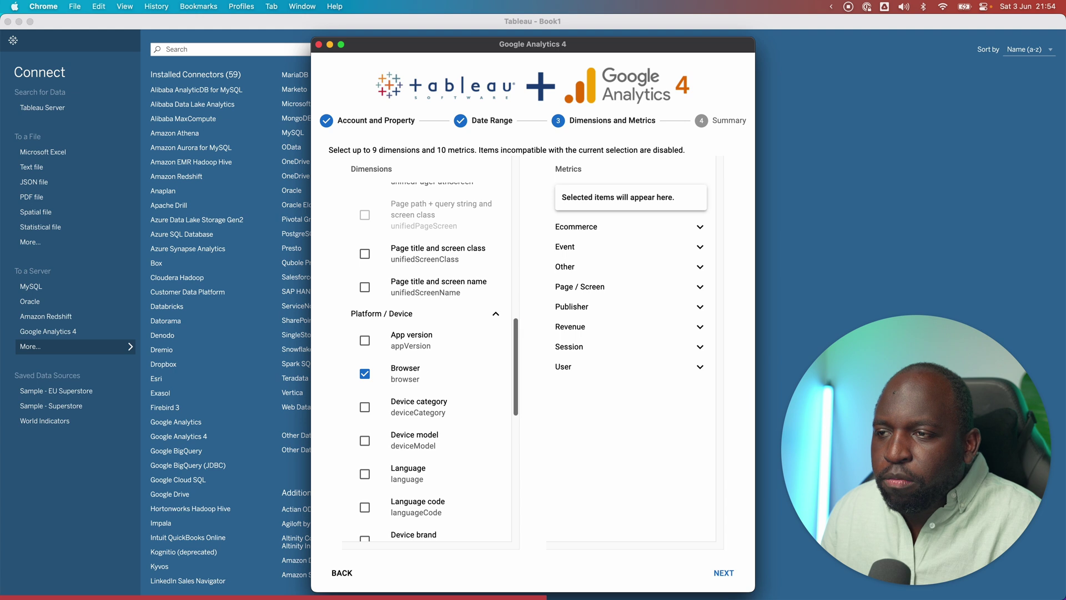
{"action": "left_click", "coordinate": [495, 313]}
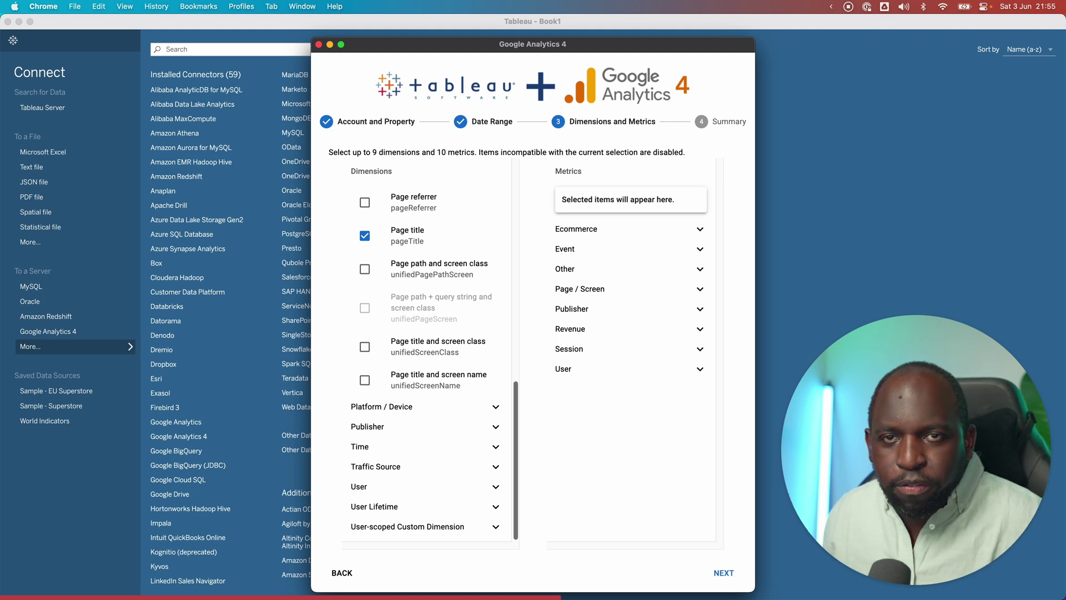
Step: In the Time group, tick Date as a dimension, leaving Date + hour (YYYYMMDDHH) unticked
{"action": "left_click", "coordinate": [496, 446]}
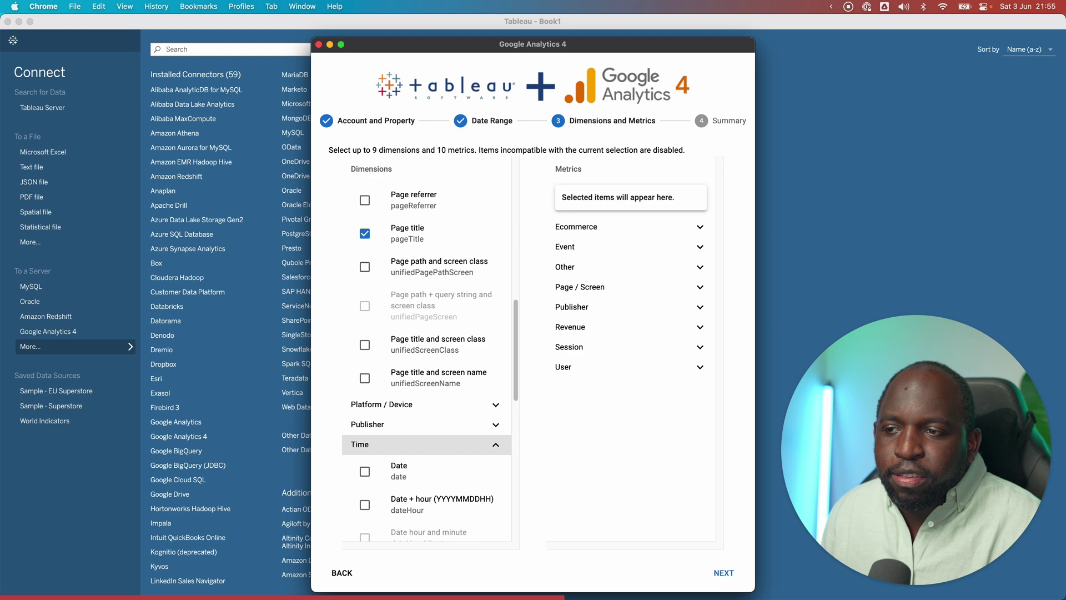
{"action": "scroll", "coordinate": [426, 361], "scroll_direction": "down", "scroll_amount": 5}
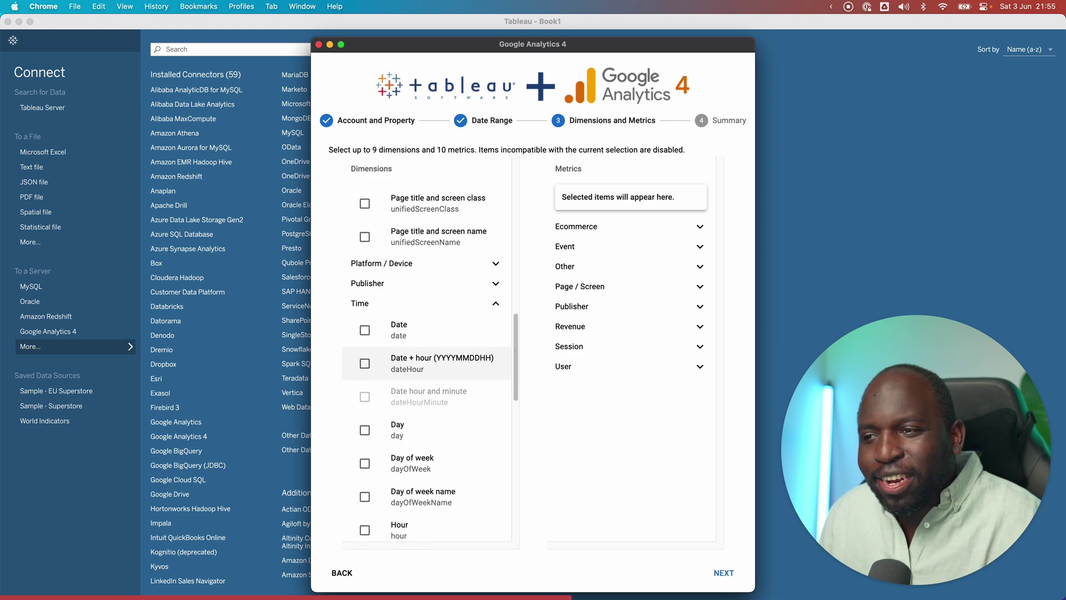
{"action": "left_click", "coordinate": [365, 363]}
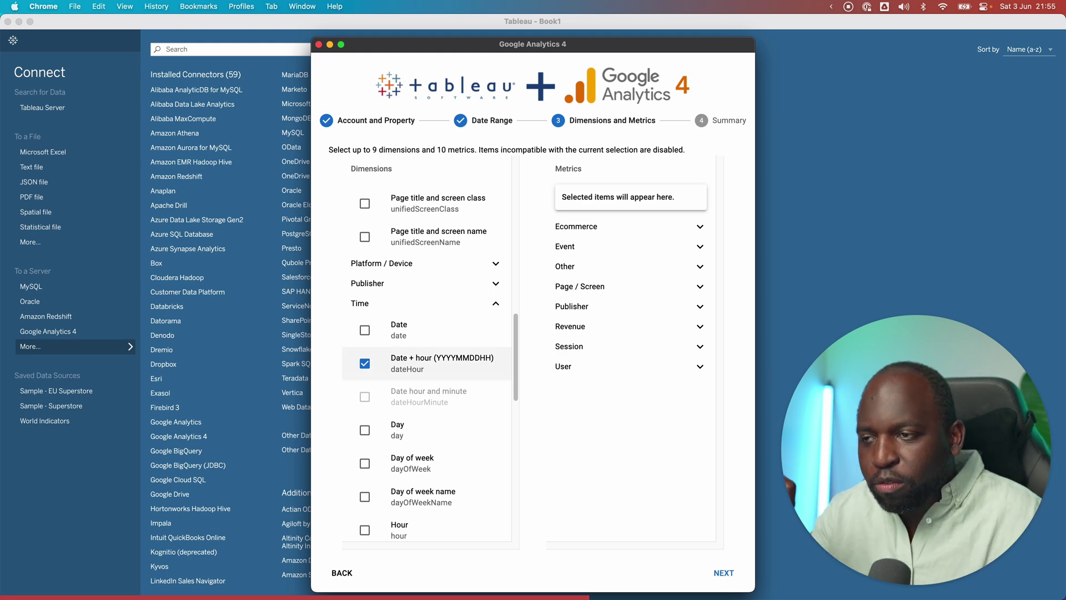
{"action": "left_click", "coordinate": [365, 363]}
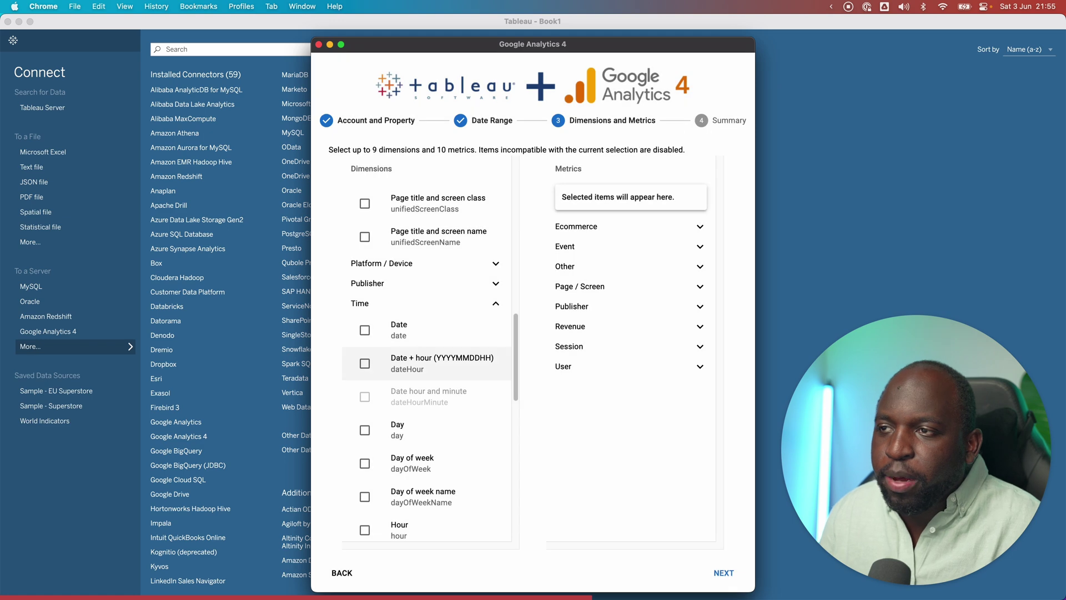
{"action": "left_click", "coordinate": [365, 330]}
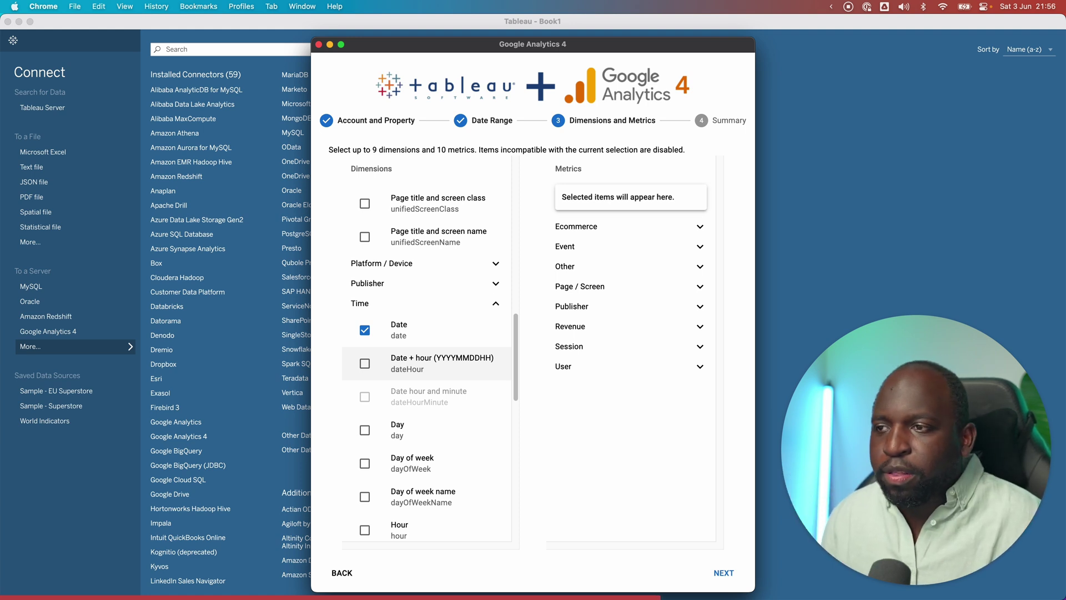
{"action": "mouse_move", "coordinate": [515, 333]}
{"action": "left_mouse_down"}
{"action": "mouse_move", "coordinate": [519, 414]}
{"action": "mouse_move", "coordinate": [532, 340]}
{"action": "left_mouse_up"}
Step: Tick First session date under the User Lifetime dimension group
{"action": "left_click", "coordinate": [496, 291]}
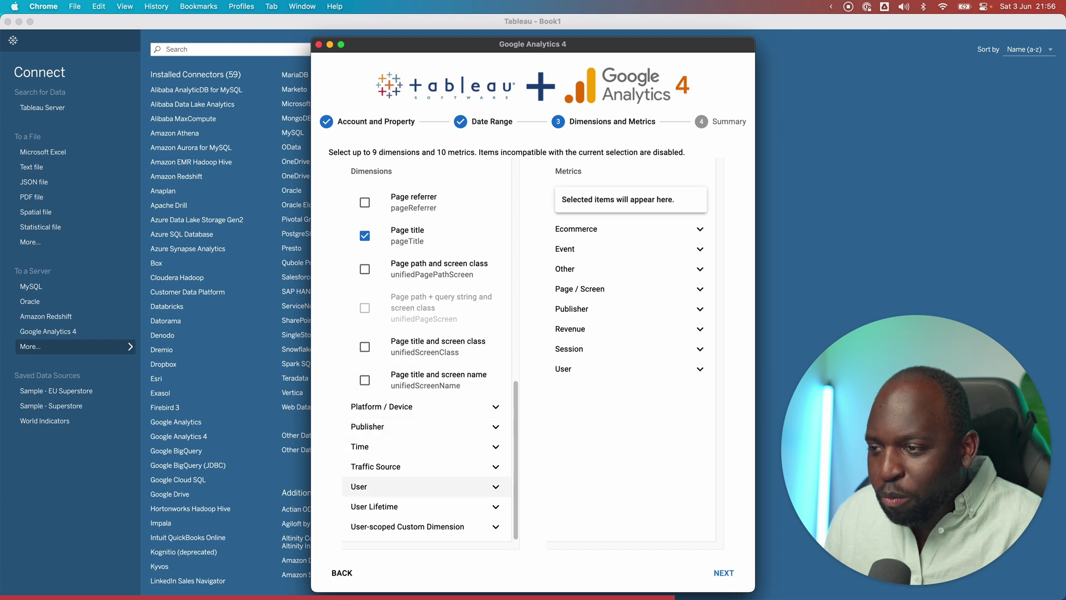
{"action": "left_click", "coordinate": [495, 487]}
{"action": "scroll", "coordinate": [427, 389], "scroll_direction": "down", "scroll_amount": 3}
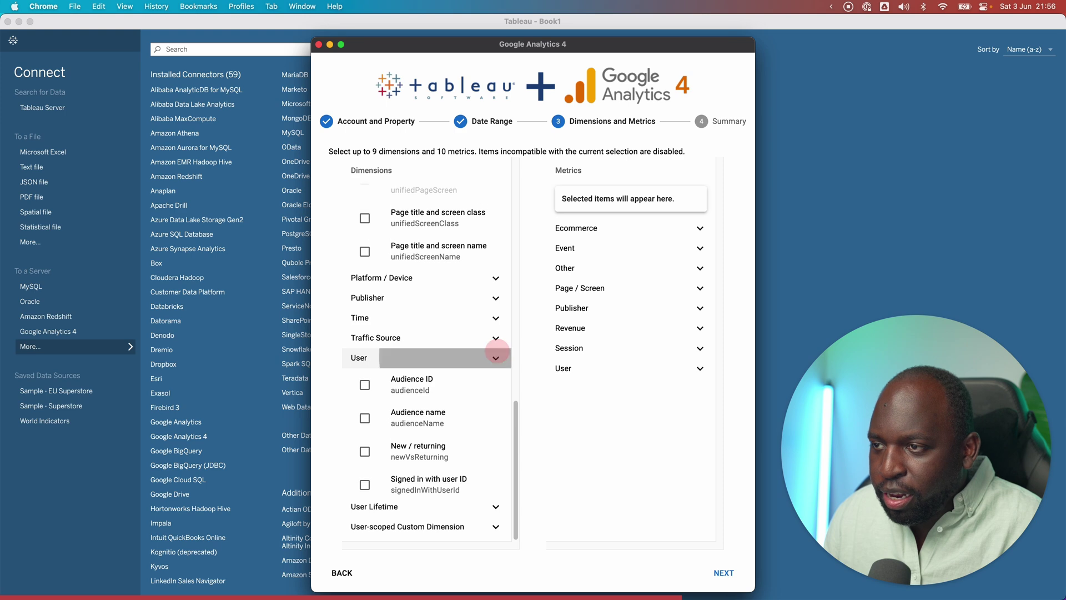
{"action": "left_click", "coordinate": [495, 353]}
{"action": "left_click", "coordinate": [496, 507]}
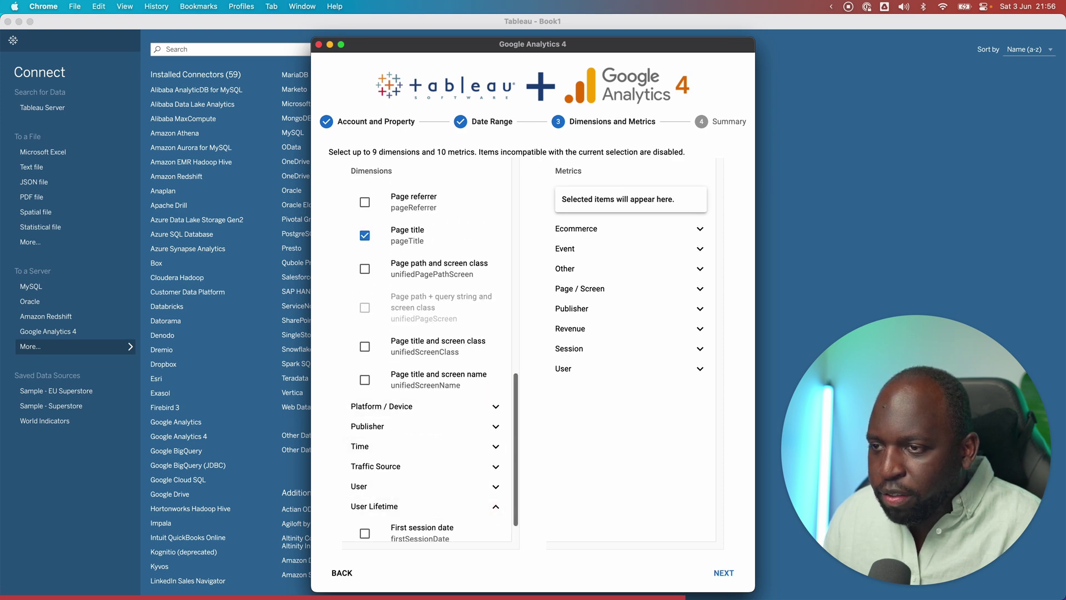
{"action": "scroll", "coordinate": [496, 506], "scroll_direction": "down", "scroll_amount": 1}
{"action": "left_click", "coordinate": [364, 499]}
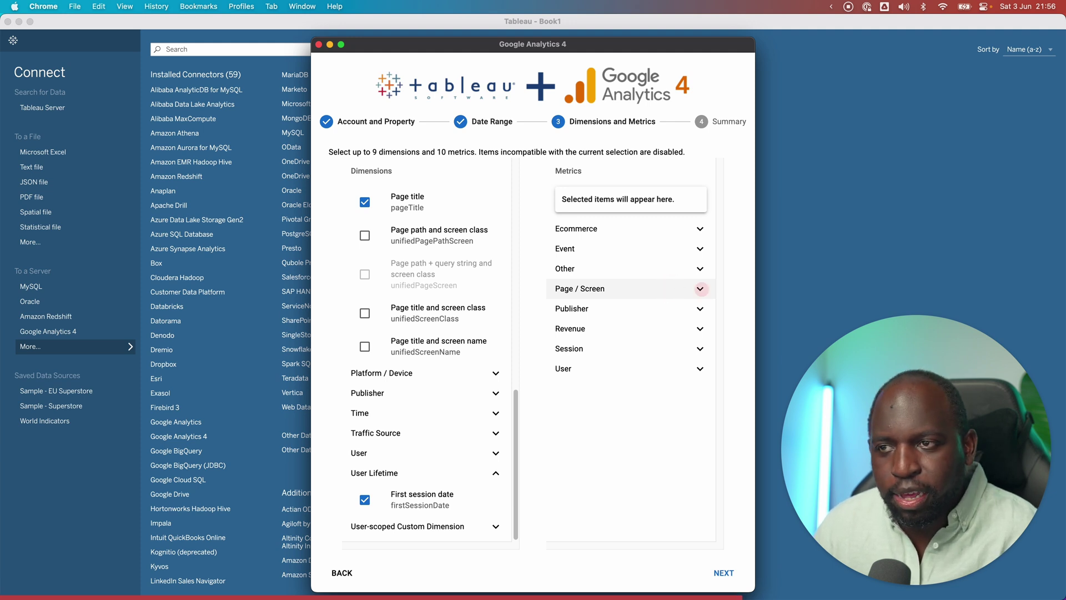
Step: Tick Views, Views per session and Views per user under Page / Screen, then continue to Summary
{"action": "left_click", "coordinate": [700, 288]}
{"action": "left_click", "coordinate": [699, 288]}
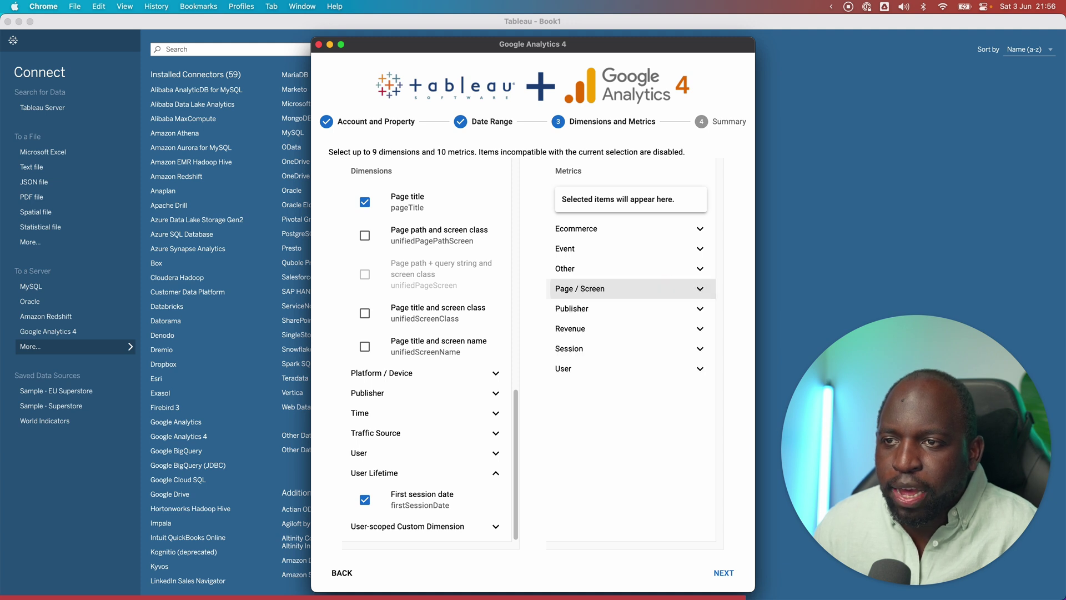
{"action": "left_click", "coordinate": [670, 288]}
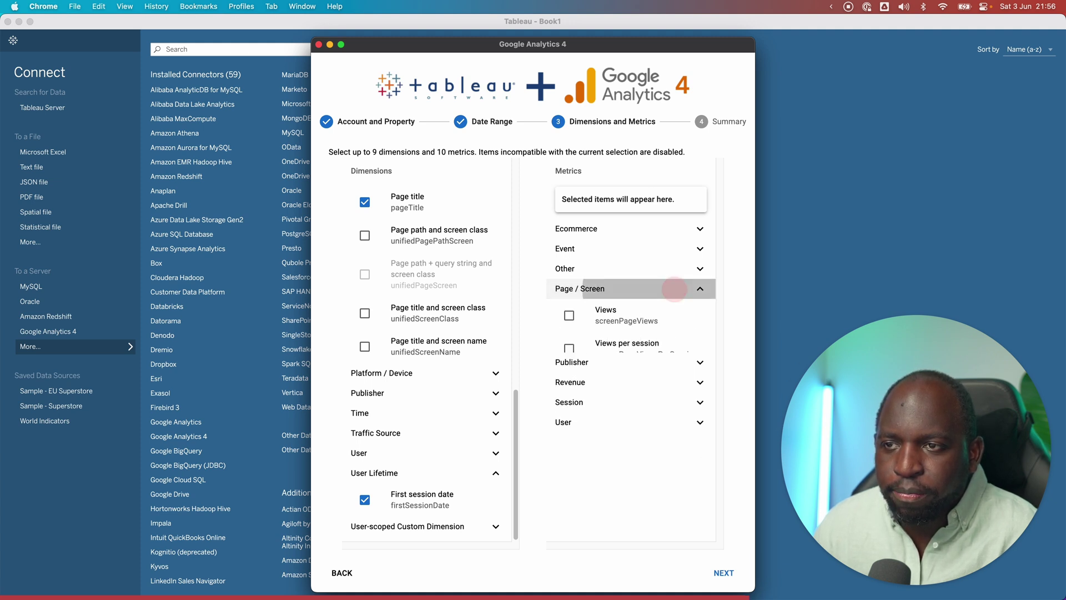
{"action": "left_click", "coordinate": [670, 288]}
{"action": "left_click", "coordinate": [671, 288]}
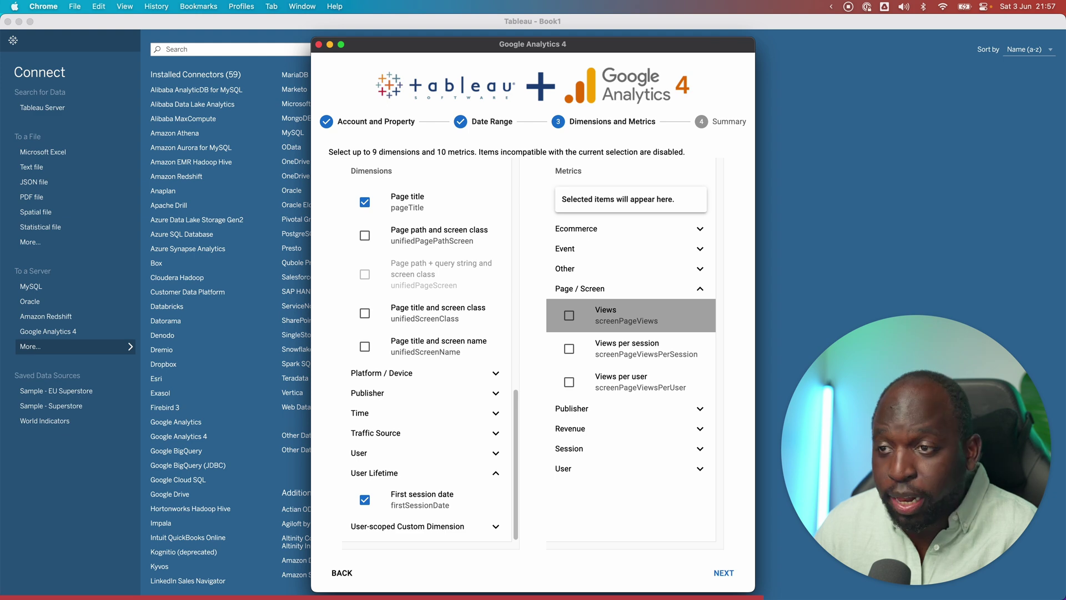
{"action": "left_click", "coordinate": [569, 316]}
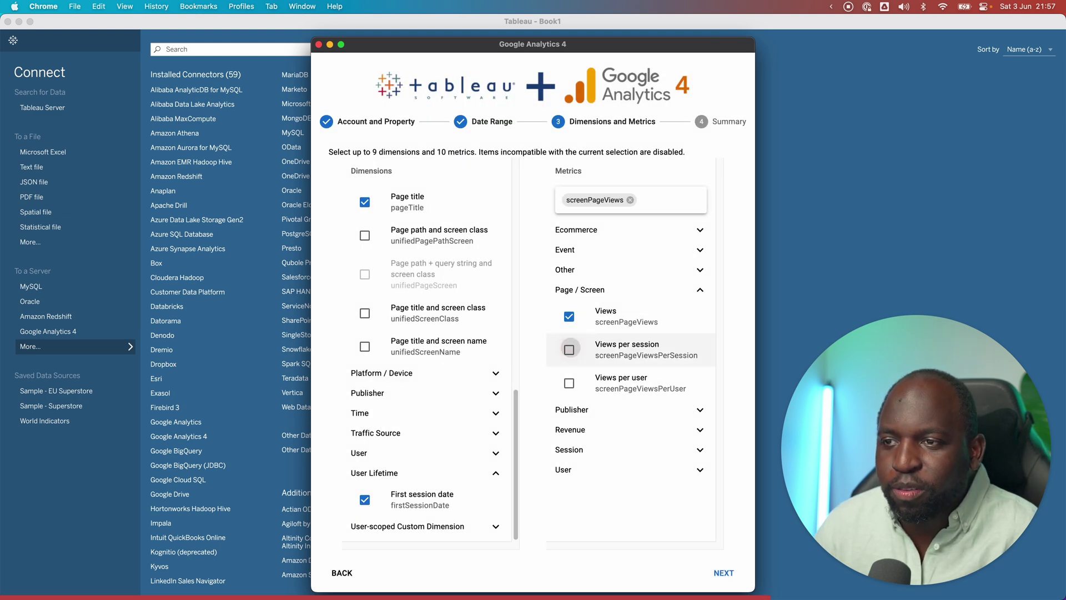
{"action": "left_click", "coordinate": [569, 349]}
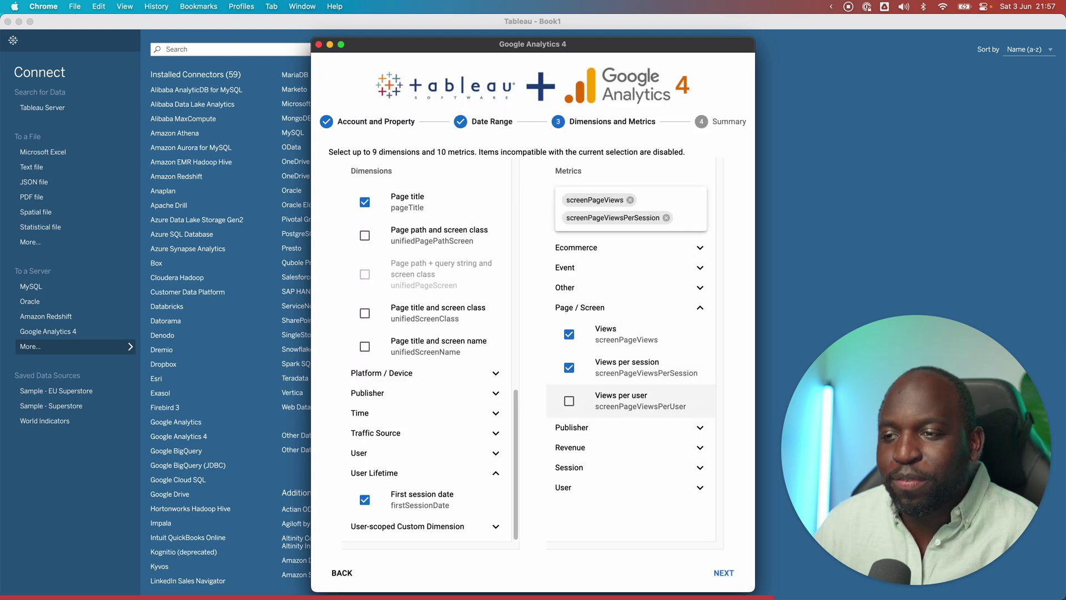
{"action": "left_click", "coordinate": [569, 400]}
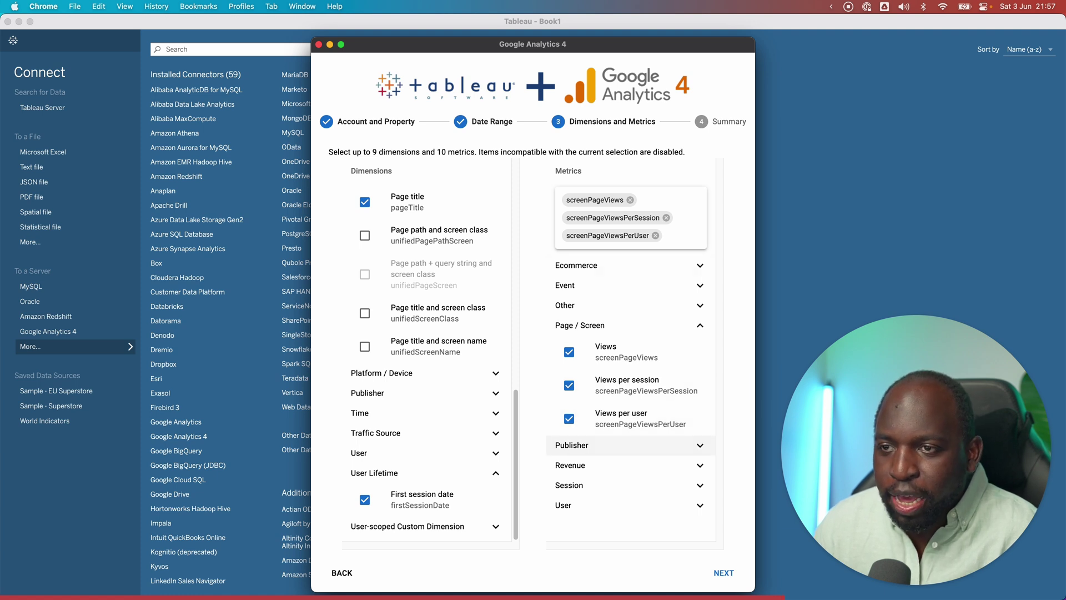
{"action": "left_click", "coordinate": [725, 573]}
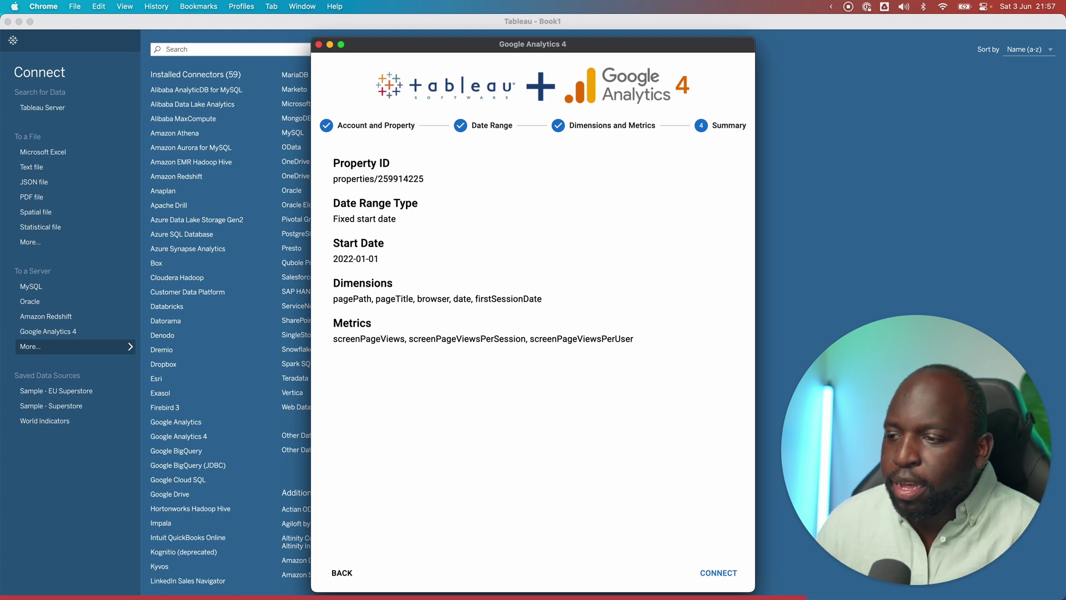
Step: Connect with these GA4 settings, loading eight fields from Browser to Screen Page Views Per User as an Extract
{"action": "left_click", "coordinate": [718, 572]}
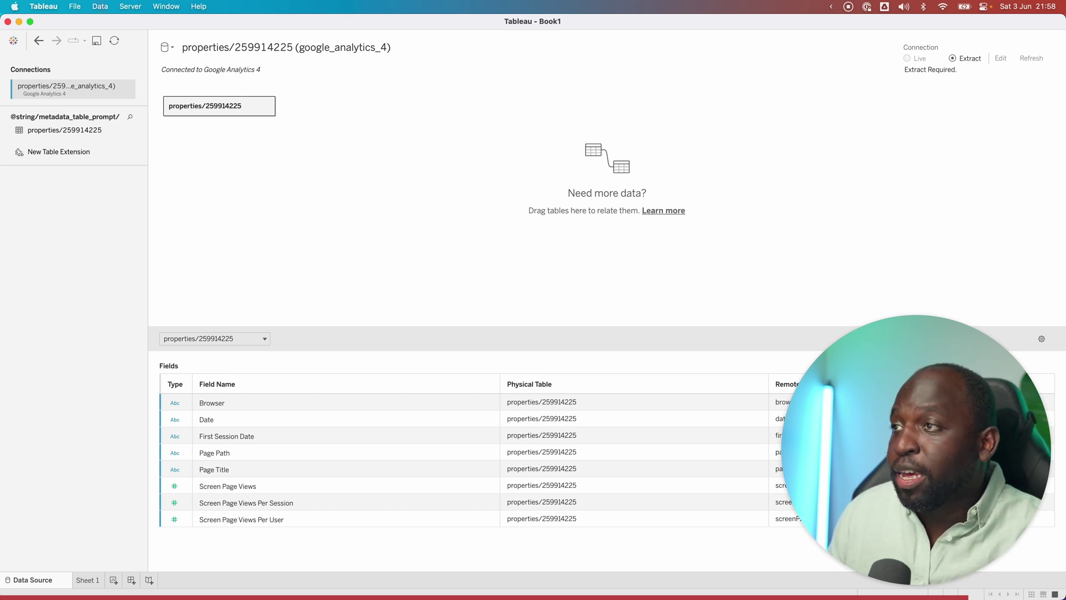
Step: Open the Data menu and dismiss it without choosing anything
{"action": "left_click", "coordinate": [100, 7]}
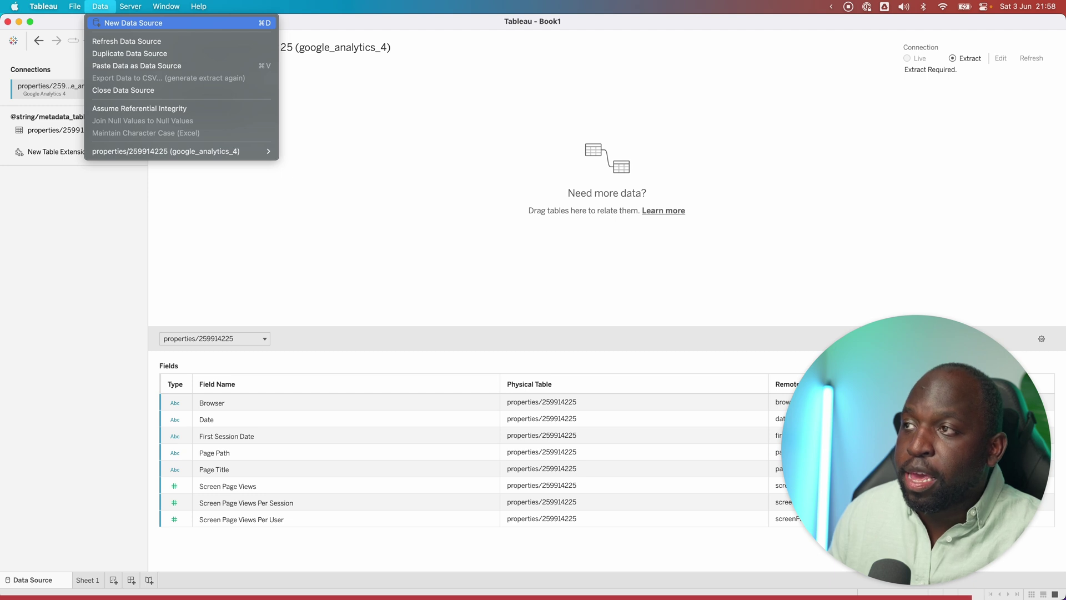
{"action": "key", "text": "Escape"}
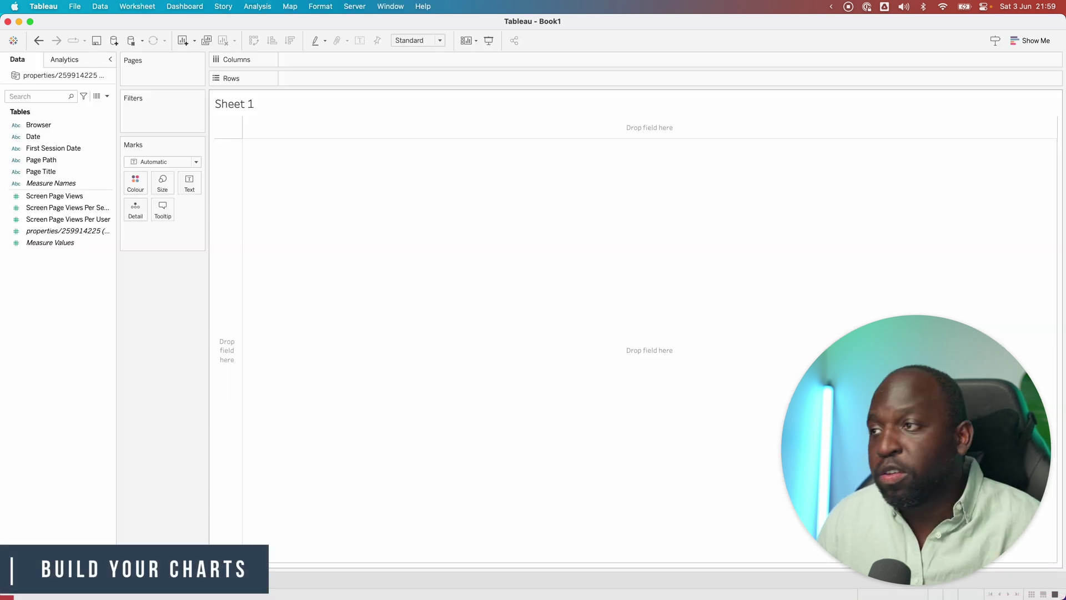
Step: Put Page Title on Rows and Screen Page Views on Columns, sorted descending
{"action": "left_click_drag", "start_coordinate": [41, 170], "coordinate": [316, 78]}
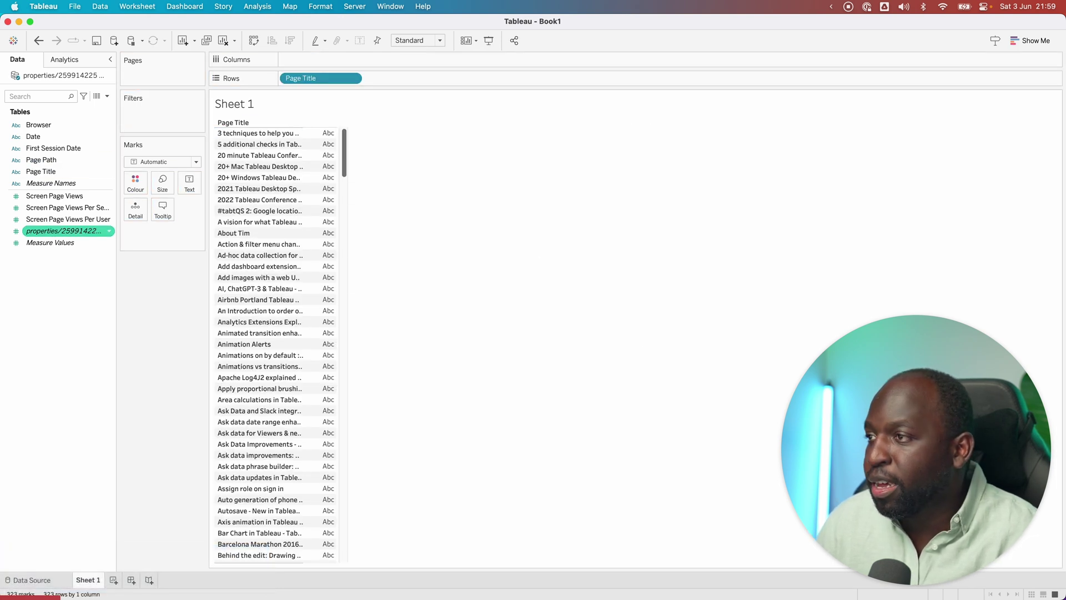
{"action": "left_click_drag", "start_coordinate": [117, 189], "coordinate": [173, 188]}
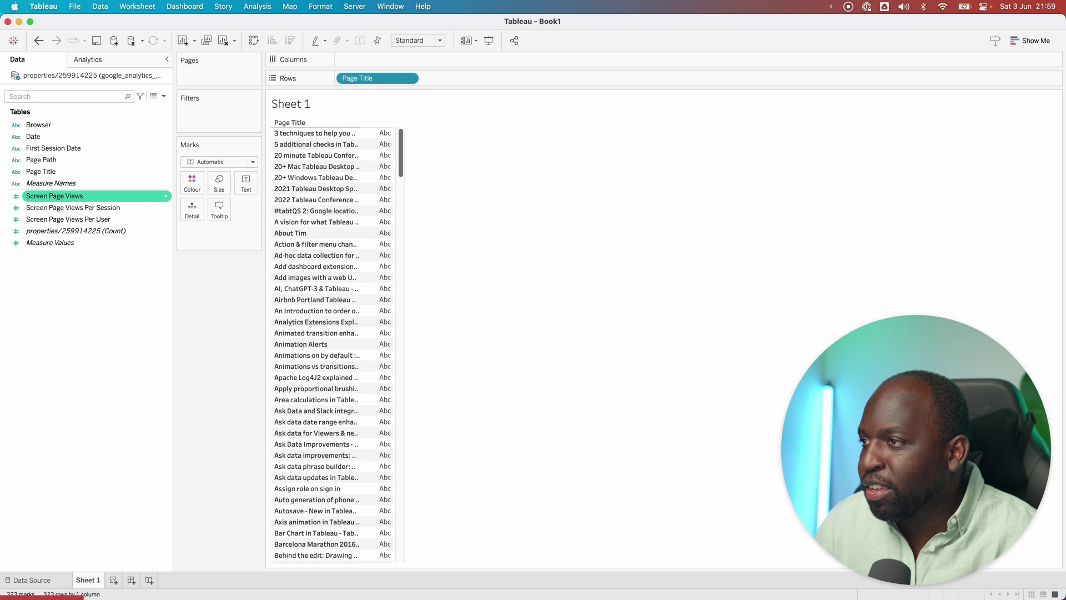
{"action": "mouse_move", "coordinate": [54, 196]}
{"action": "left_mouse_down"}
{"action": "mouse_move", "coordinate": [356, 101]}
{"action": "mouse_move", "coordinate": [378, 59]}
{"action": "left_mouse_up"}
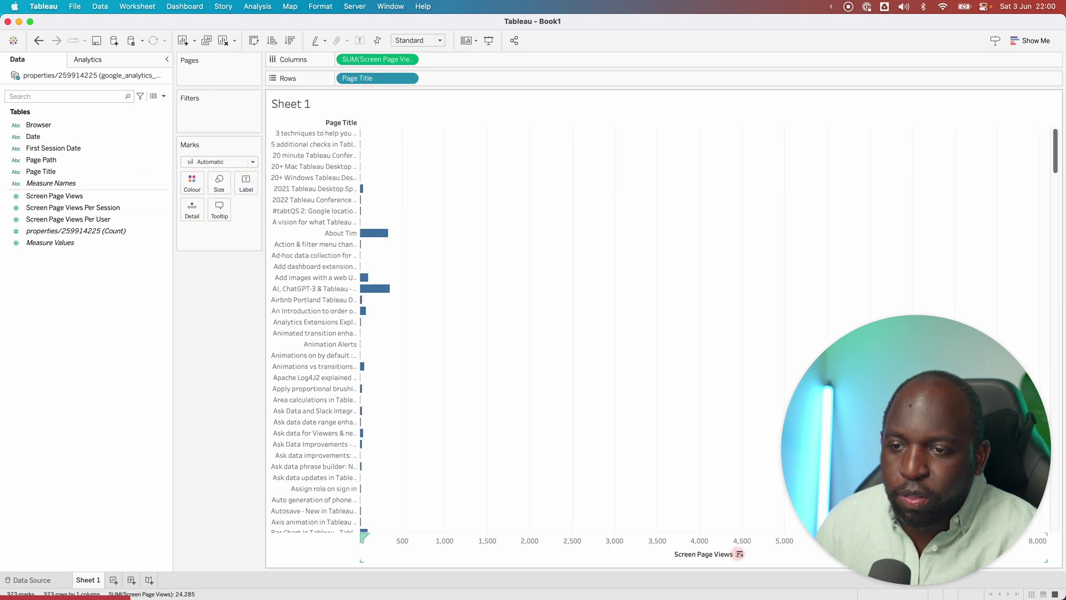
{"action": "left_click", "coordinate": [739, 554]}
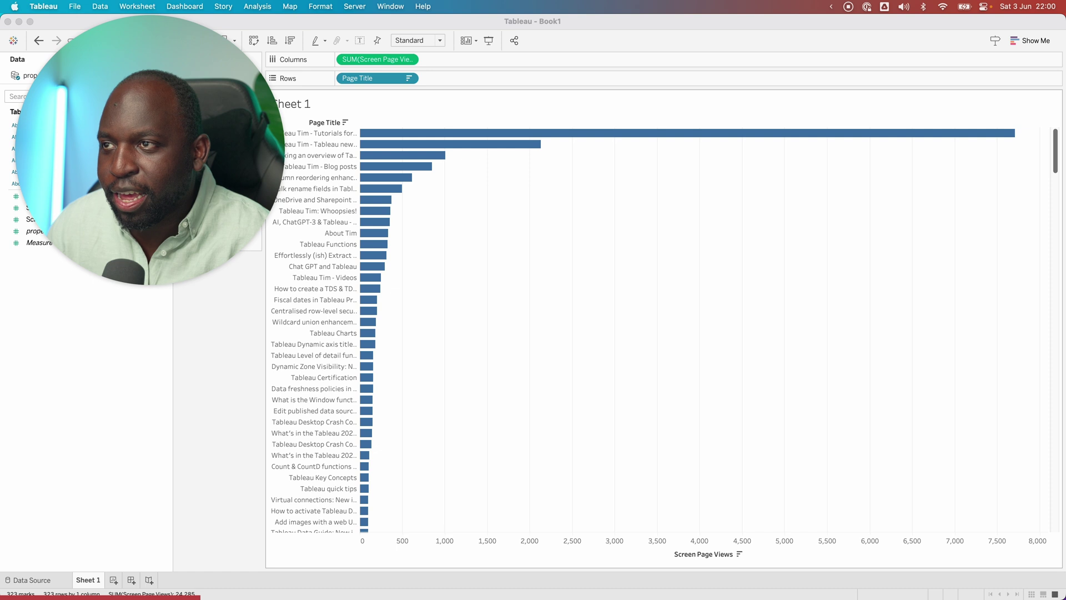
{"action": "left_click", "coordinate": [618, 133]}
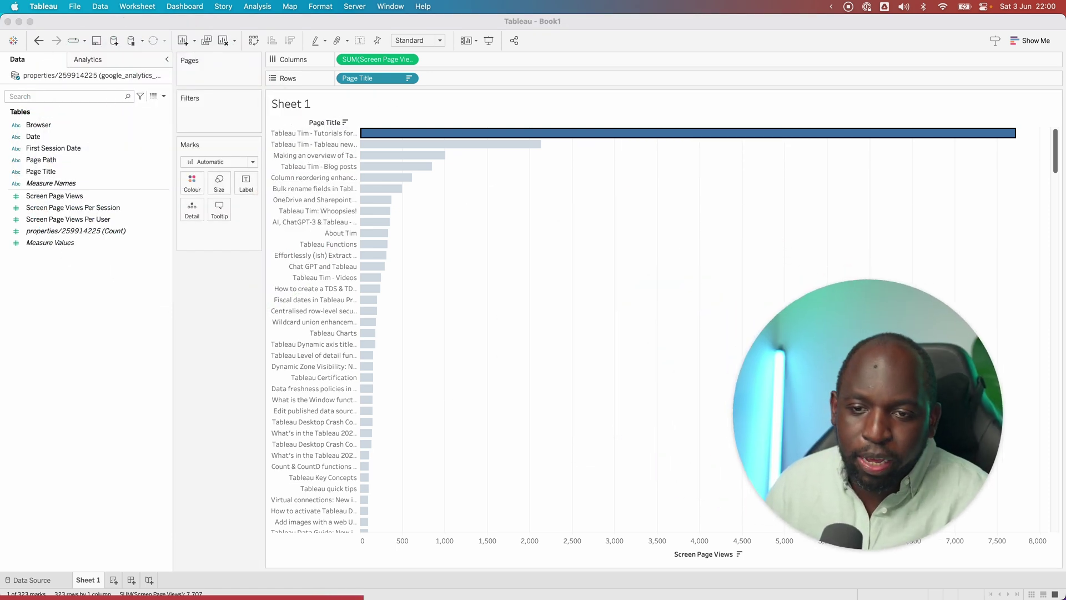
{"action": "left_click", "coordinate": [543, 323]}
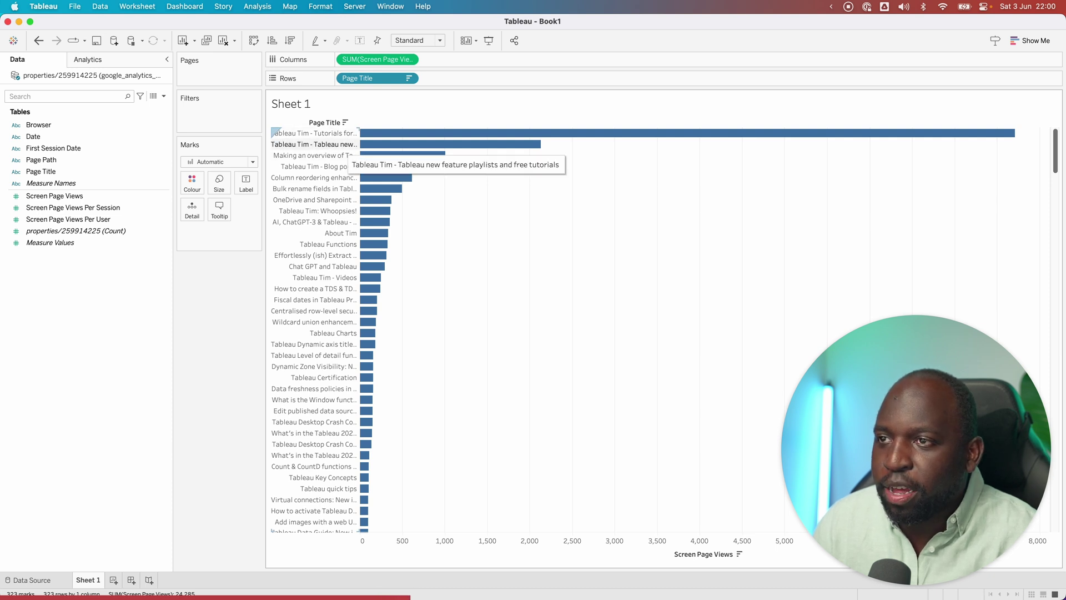
{"action": "mouse_move", "coordinate": [388, 146]}
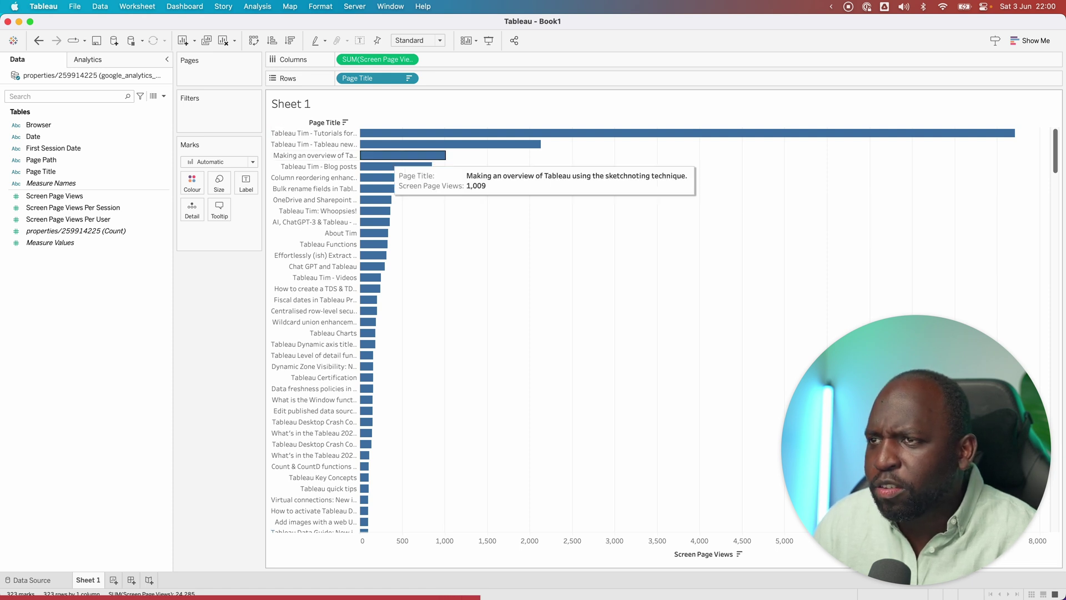
{"action": "mouse_move", "coordinate": [389, 178]}
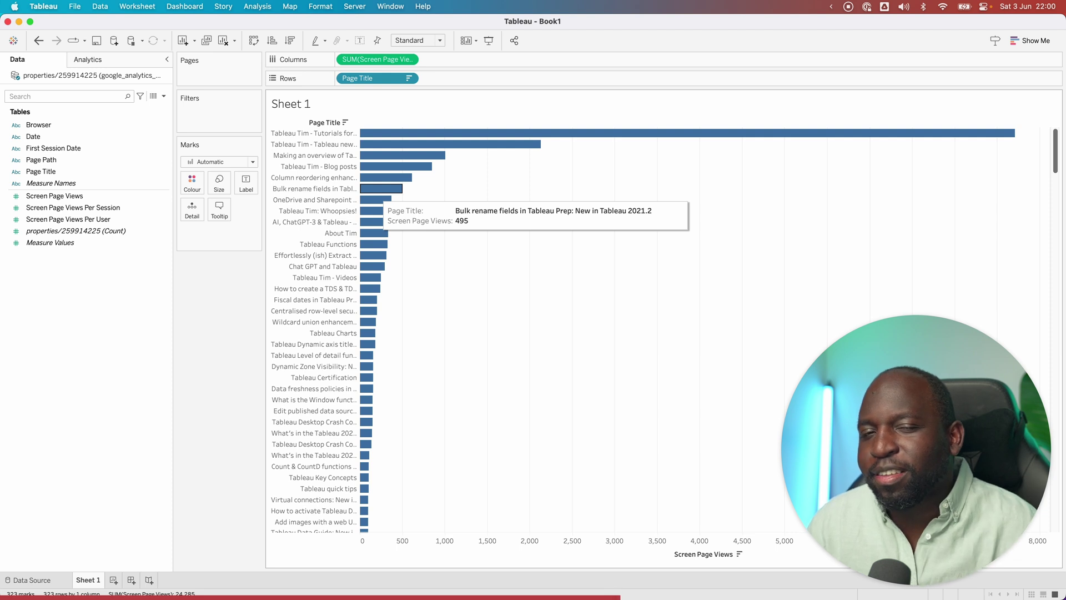
{"action": "mouse_move", "coordinate": [380, 245]}
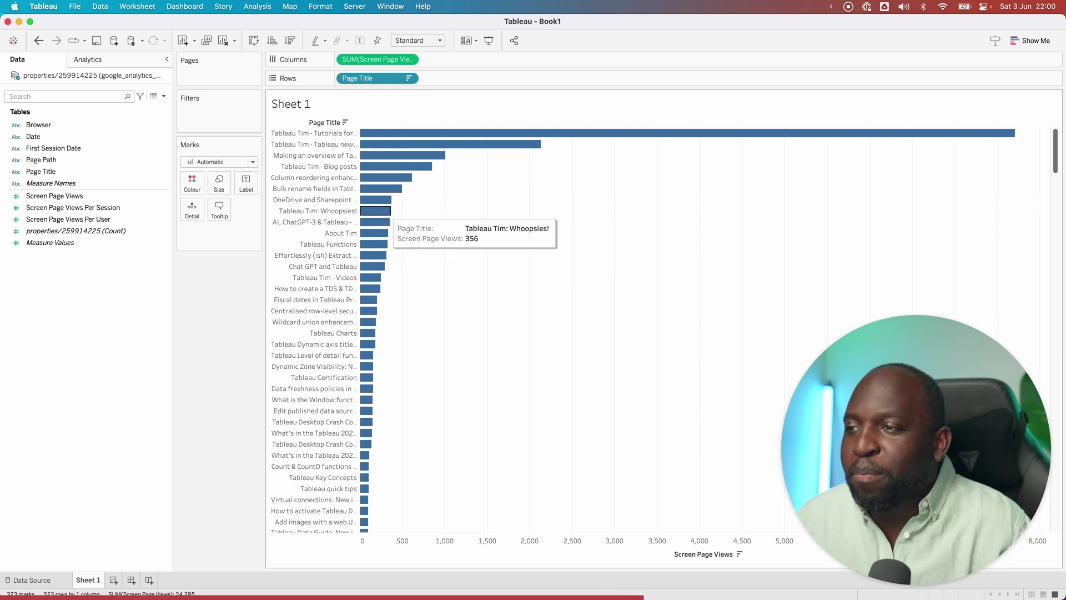
{"action": "mouse_move", "coordinate": [380, 211]}
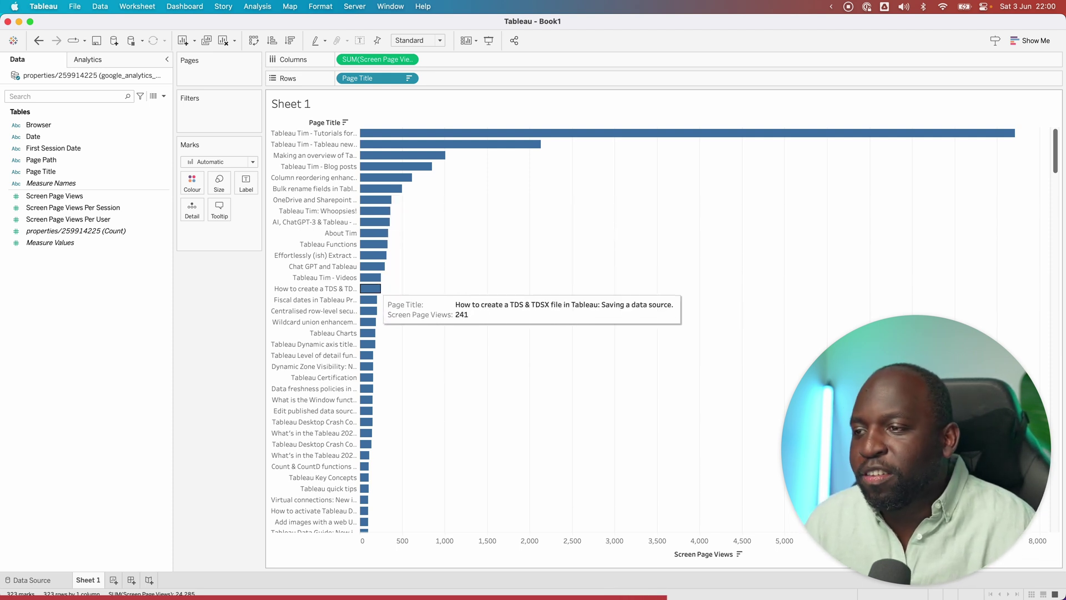
{"action": "mouse_move", "coordinate": [367, 434]}
{"action": "scroll", "coordinate": [367, 434], "scroll_direction": "down", "scroll_amount": 15}
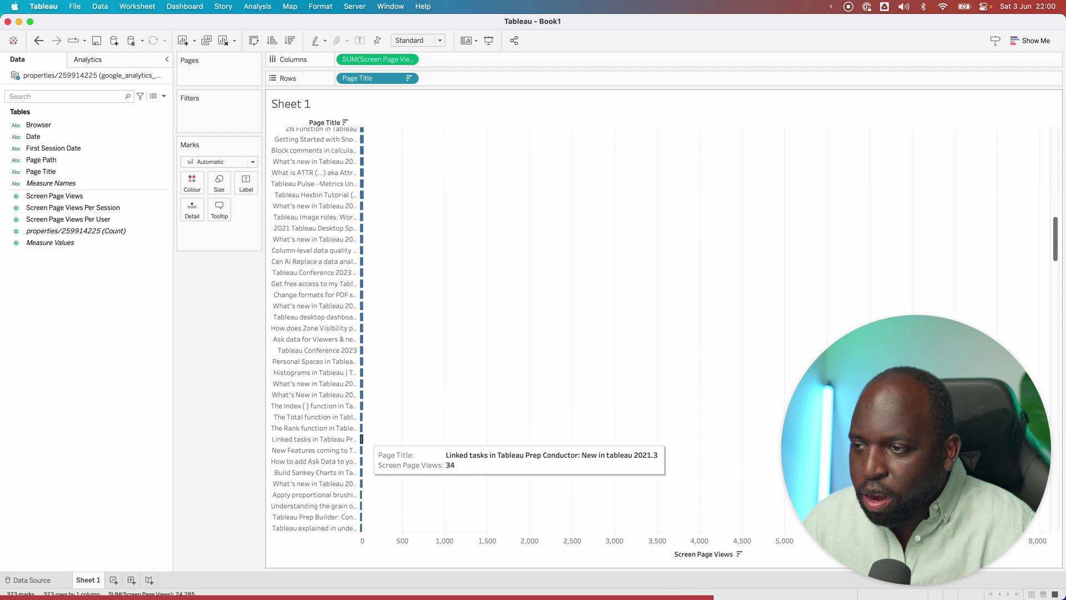
{"action": "scroll", "coordinate": [362, 438], "scroll_direction": "down", "scroll_amount": 1}
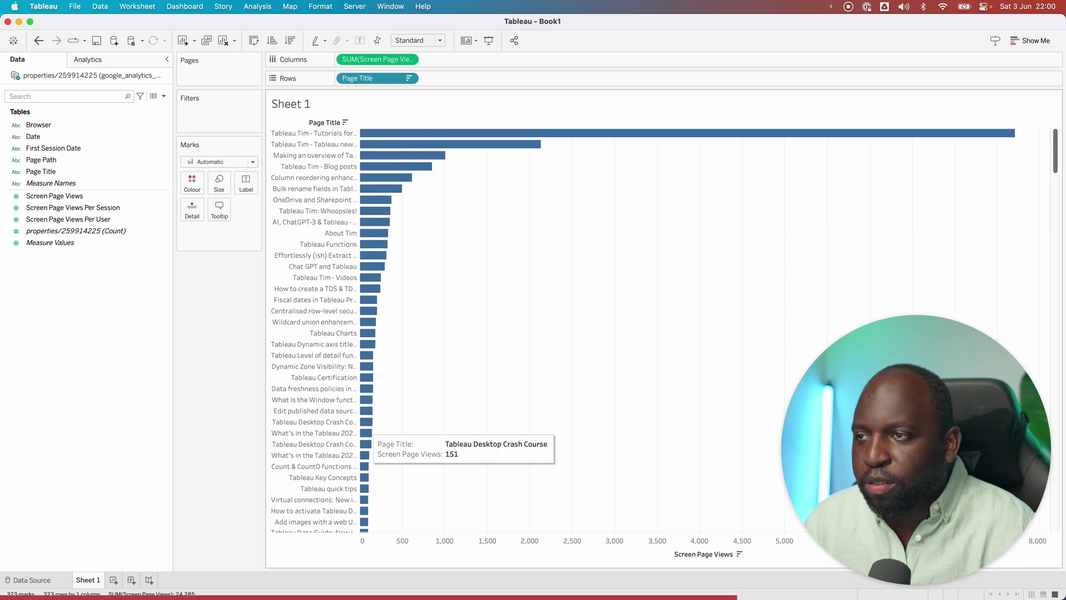